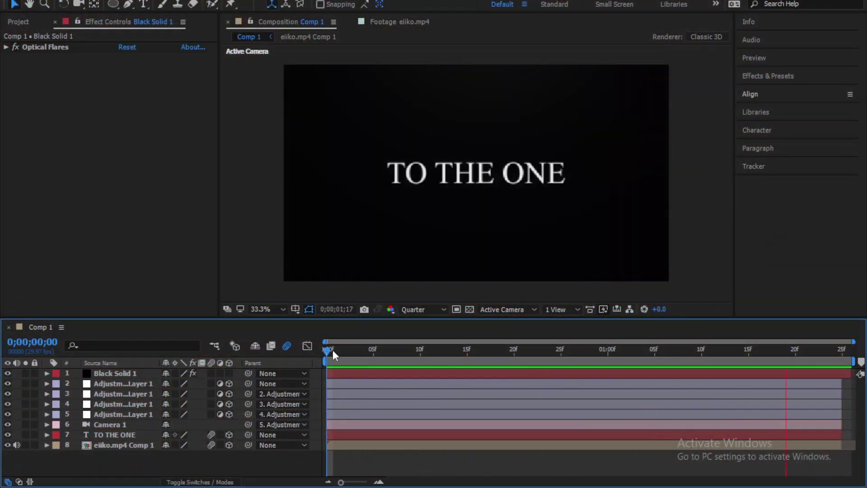
Step: Delete the Black Solid 1, adjustment and Camera 1 layers, keeping only the text and eiiko.mp4 Comp 1 layers
click(327, 351)
click(347, 373)
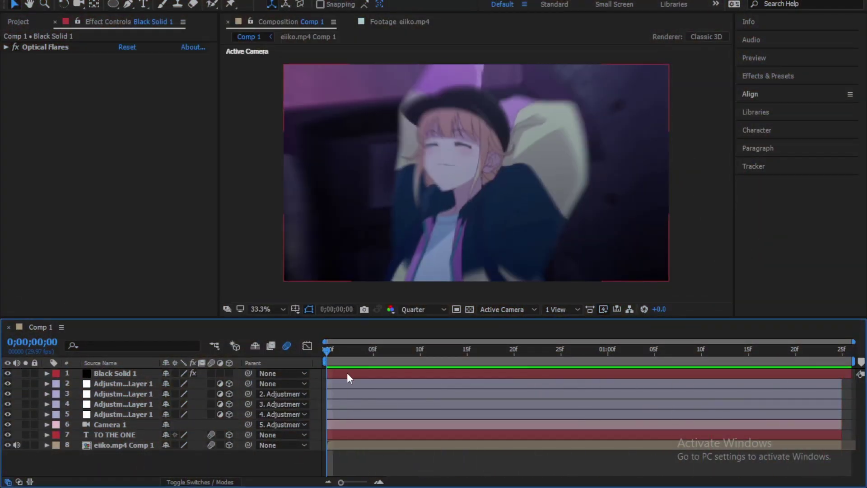
shift+click(124, 425)
key(Delete)
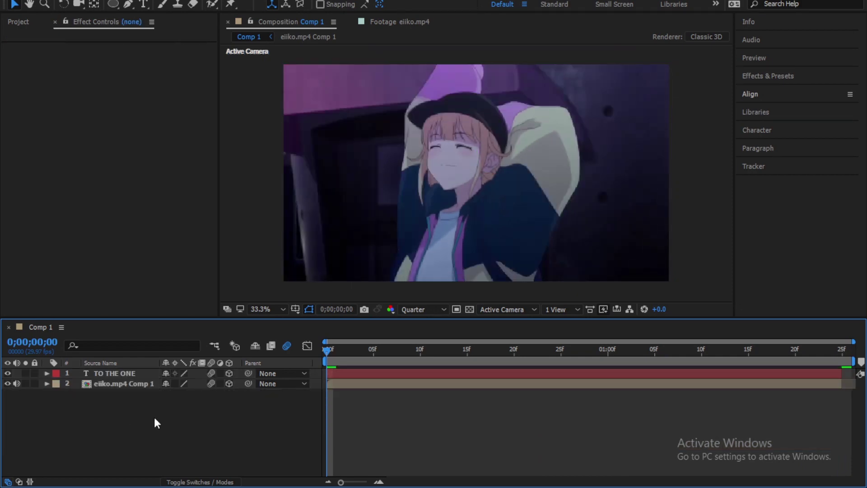
Step: Set the TO THE ONE text layer's opacity to a constant 100% without keyframes and preview the composition
key(t)
click(163, 414)
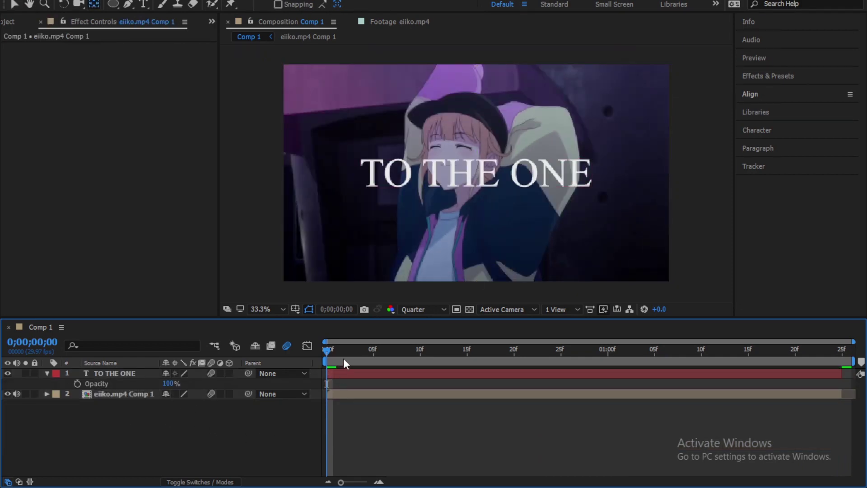
key(space)
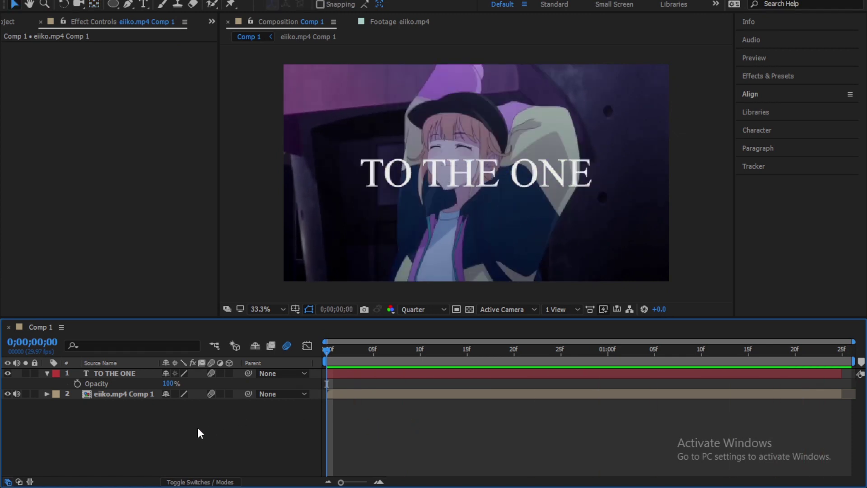
Step: Add a two-node camera with the 50mm preset, named Camera 1
right_click(197, 424)
mouse_move(280, 293)
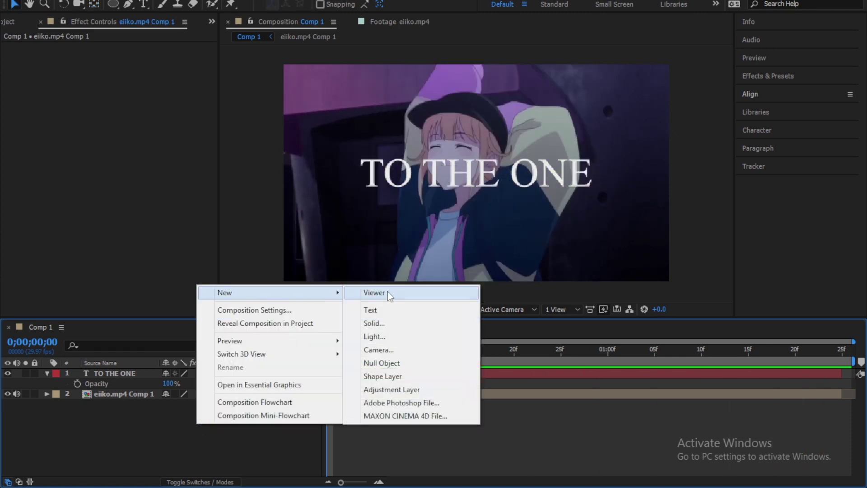
click(375, 349)
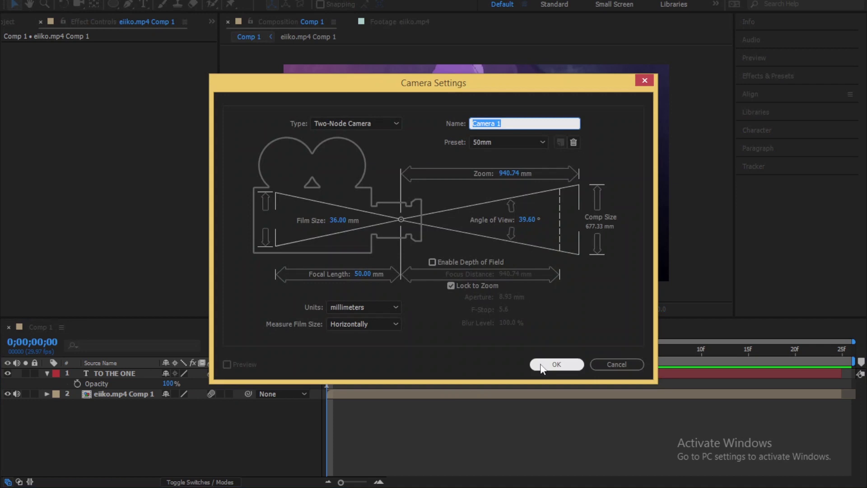
click(551, 364)
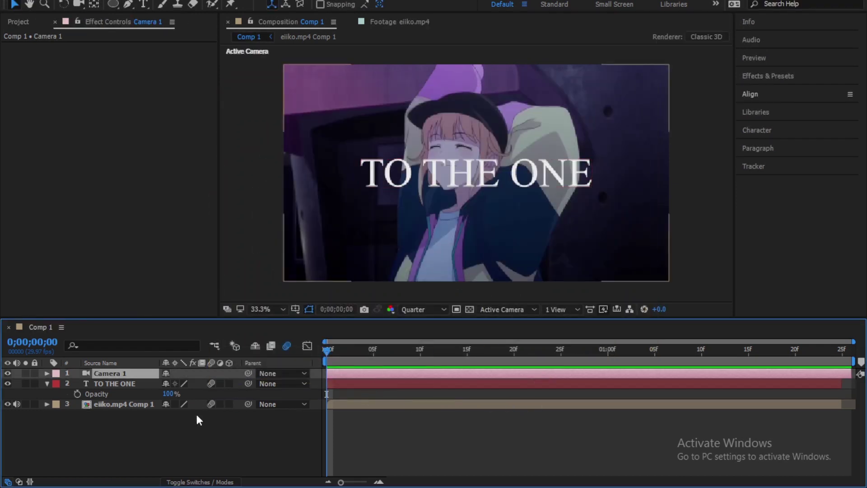
Step: Add an adjustment layer above the camera and duplicate it twice
right_click(183, 437)
mouse_move(243, 307)
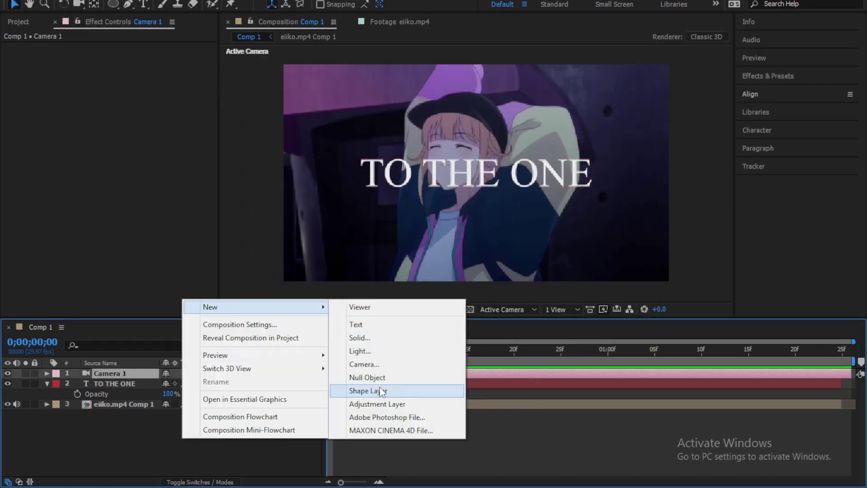
click(373, 404)
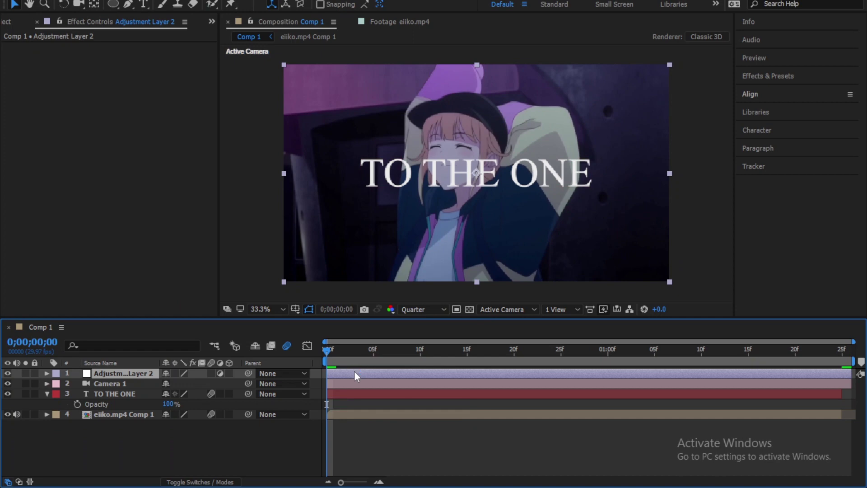
key(ctrl+d)
key(ctrl+d)
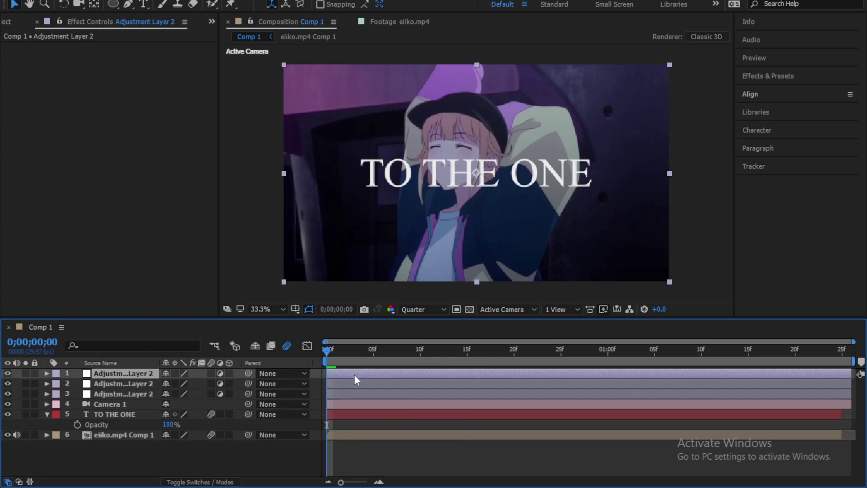
Step: Turn all three adjustment layers into 3D layers
click(339, 404)
click(136, 393)
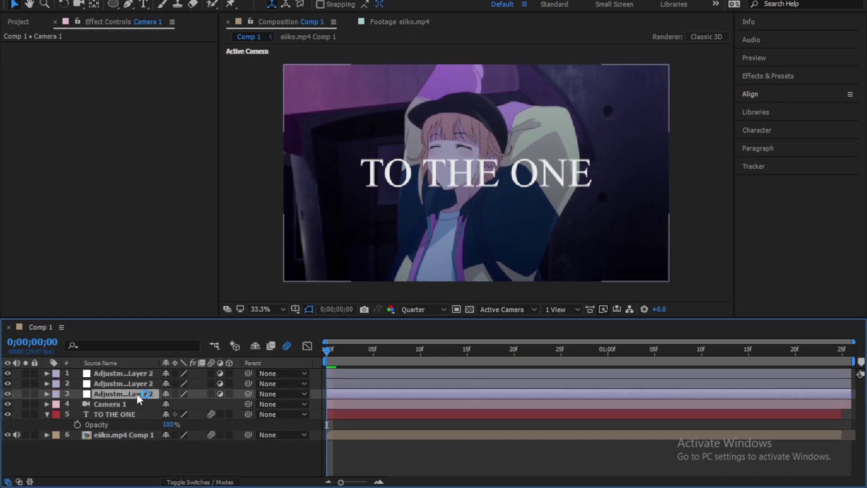
shift+click(132, 374)
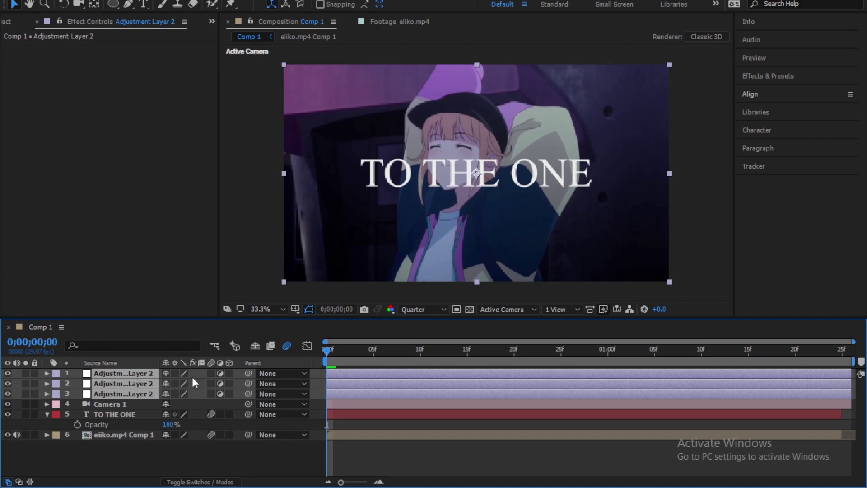
click(229, 373)
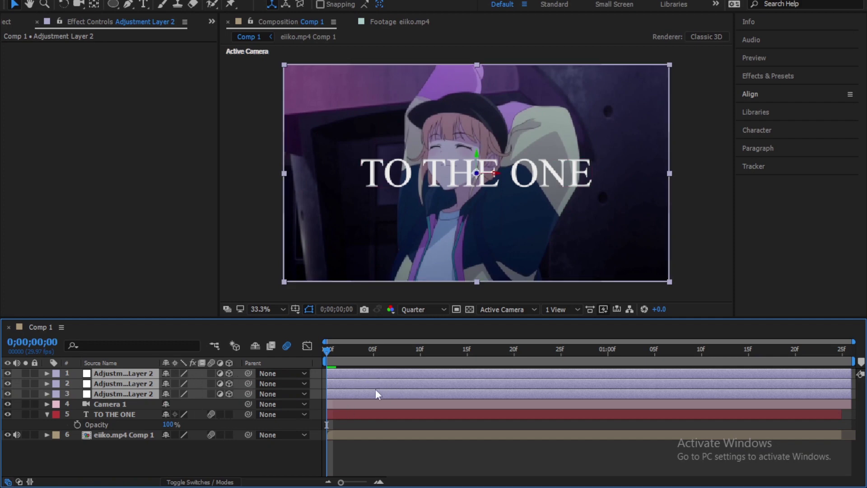
Step: Parent Camera 1 to the lowest adjustment layer, and each lower adjustment layer to the one above it
click(355, 427)
click(116, 407)
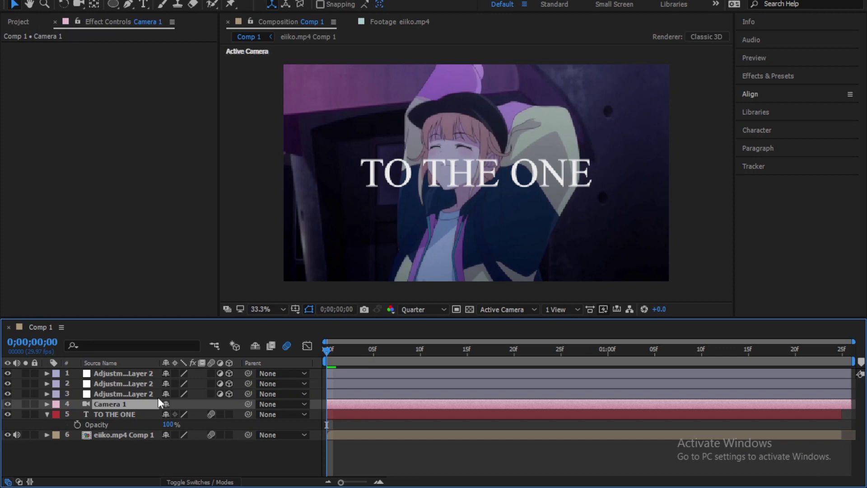
drag(248, 404, 246, 396)
drag(248, 394, 245, 375)
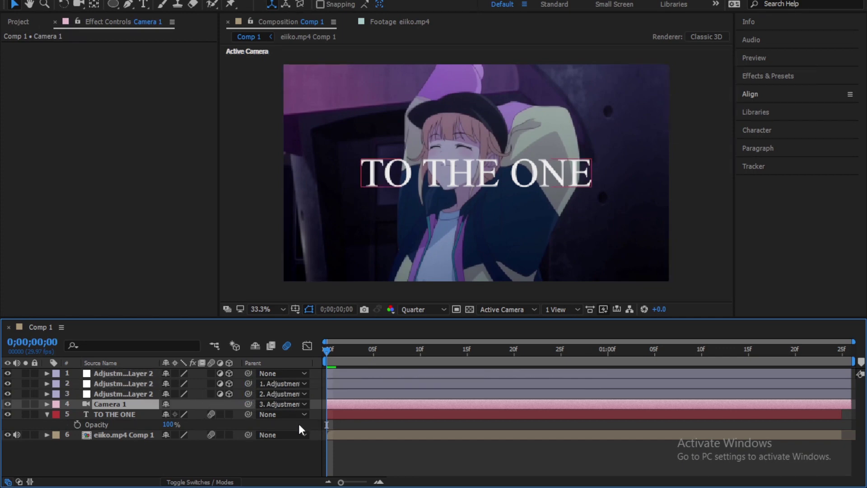
Step: Make the TO THE ONE text and eiiko.mp4 Comp 1 layers 3D and collapse the text layer's properties
click(115, 416)
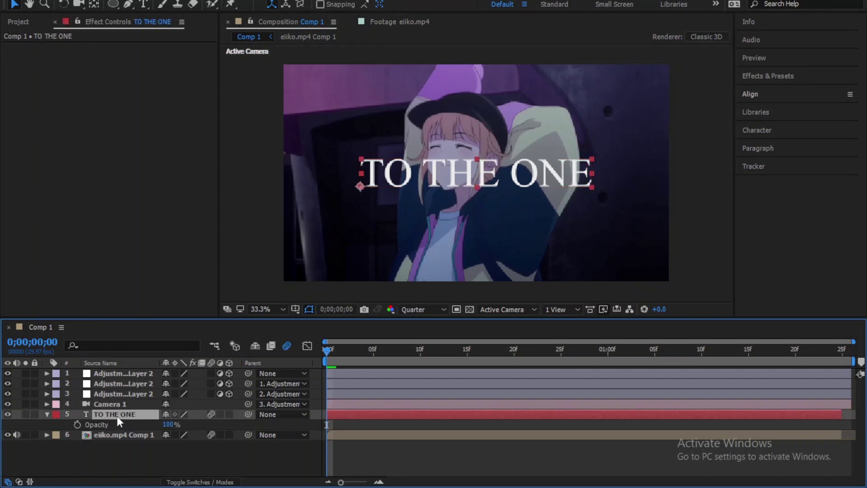
shift+click(124, 434)
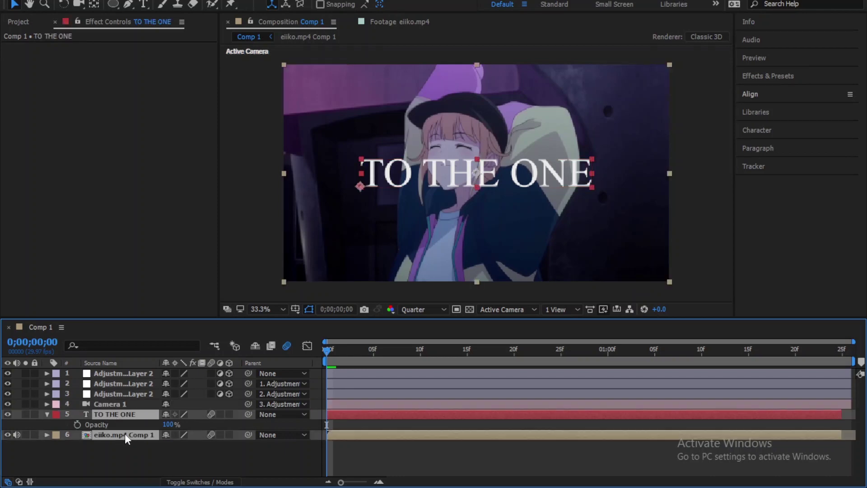
click(229, 415)
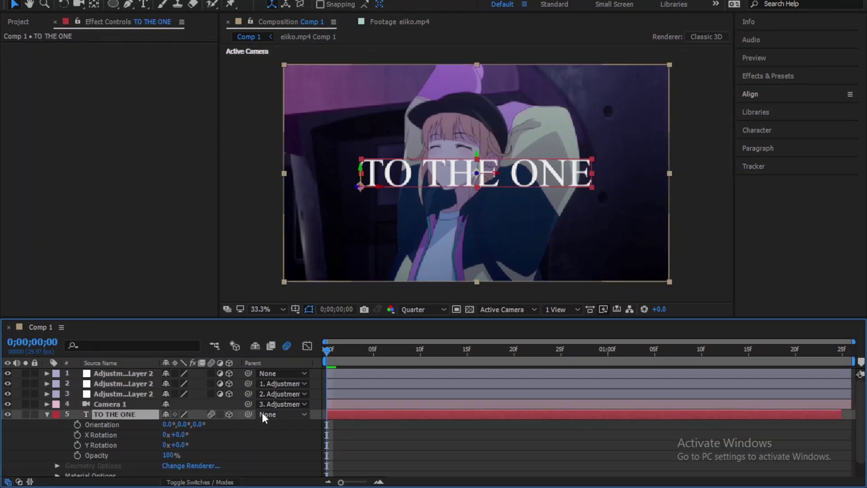
click(48, 414)
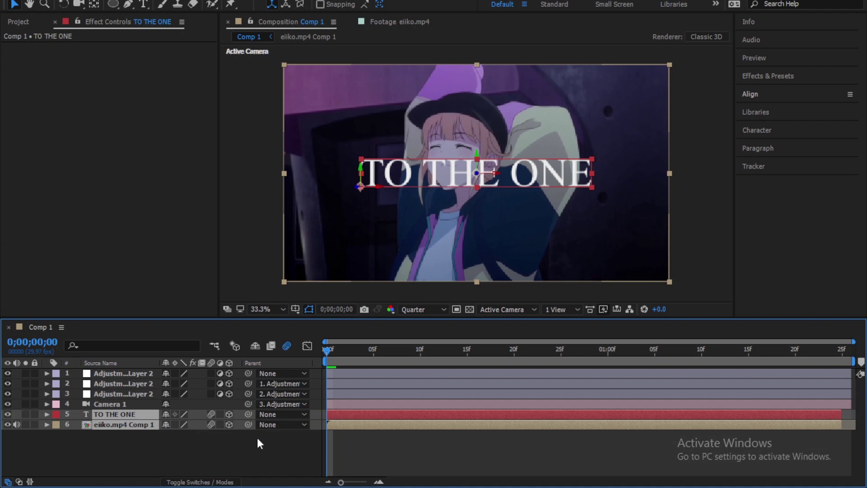
click(392, 452)
Step: Hide the TO THE ONE text layer
click(124, 394)
click(104, 416)
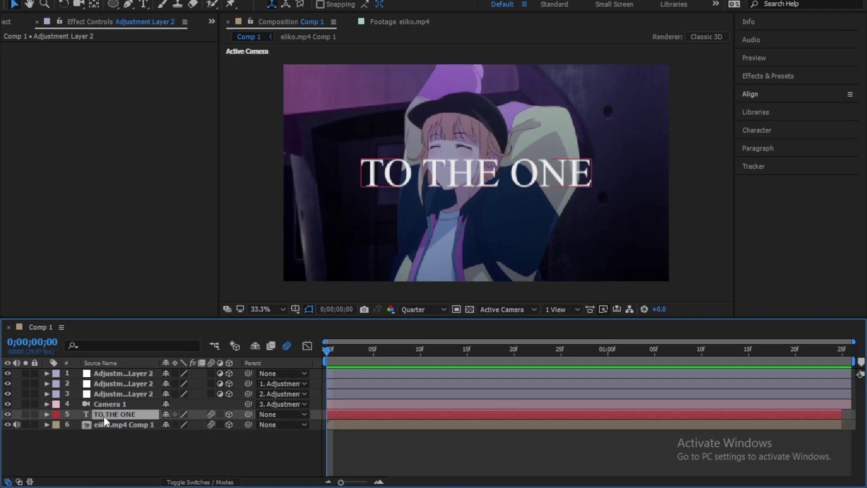
click(7, 415)
click(400, 456)
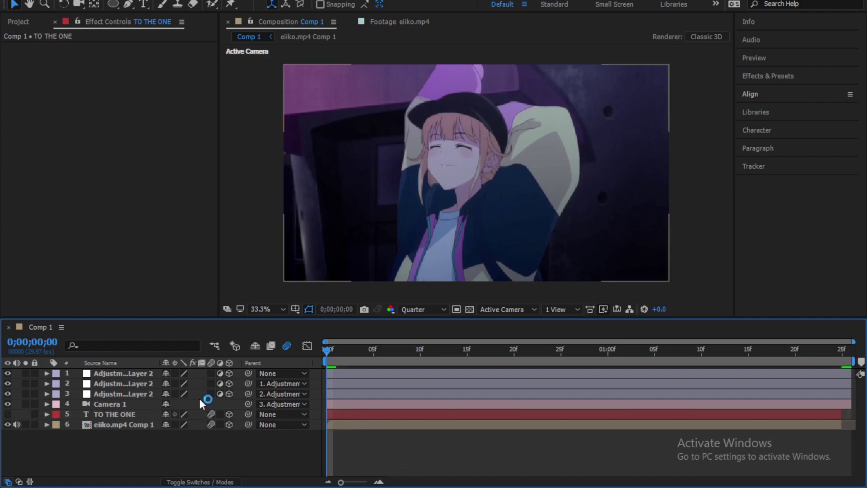
Step: Keyframe the lowest adjustment layer's position from 960, 540, 0 at 0;00;00;00 to a Z value of 1633 at 0;00;00;27
click(123, 393)
key(p)
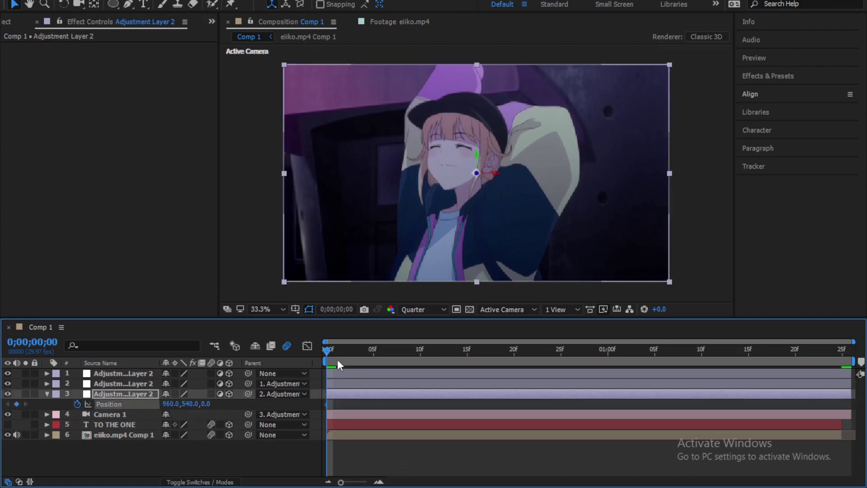
drag(337, 361, 578, 355)
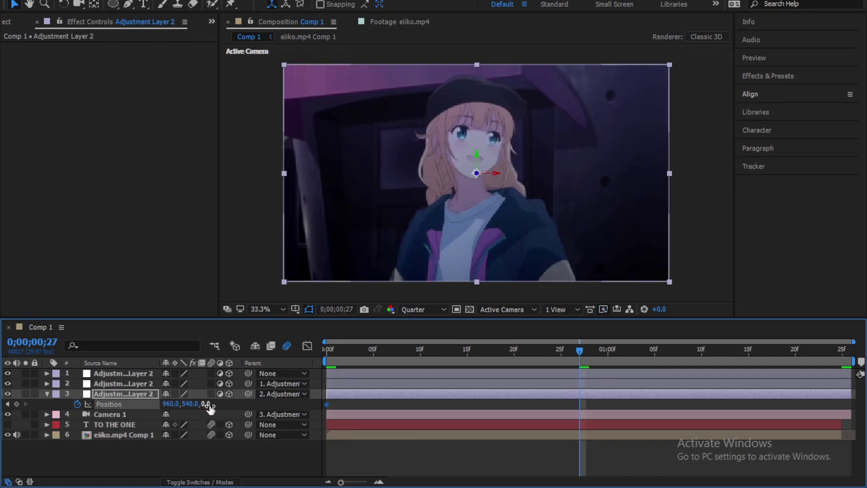
drag(206, 404, 648, 388)
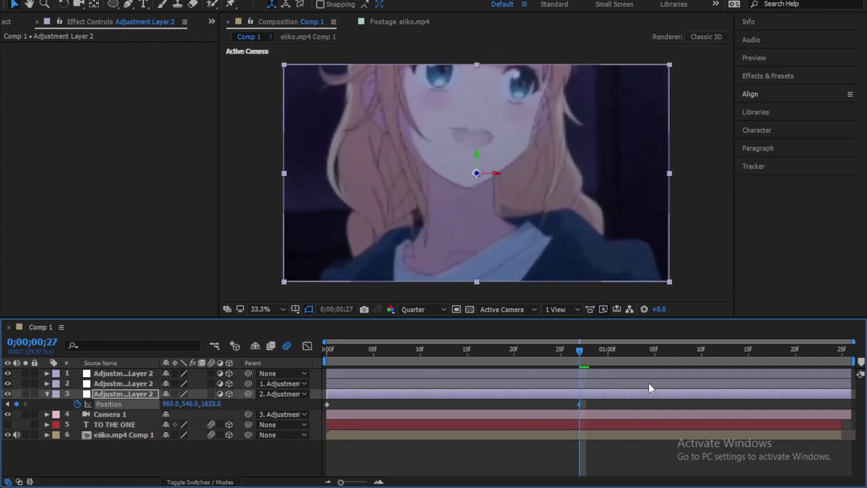
Step: Separate the lowest adjustment layer's position dimensions and display the value graph of its Z Position
right_click(120, 408)
click(153, 303)
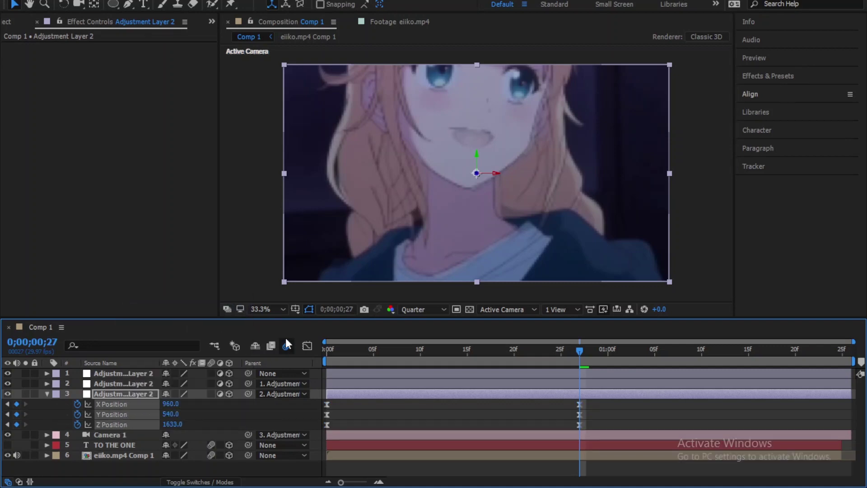
click(126, 425)
click(307, 345)
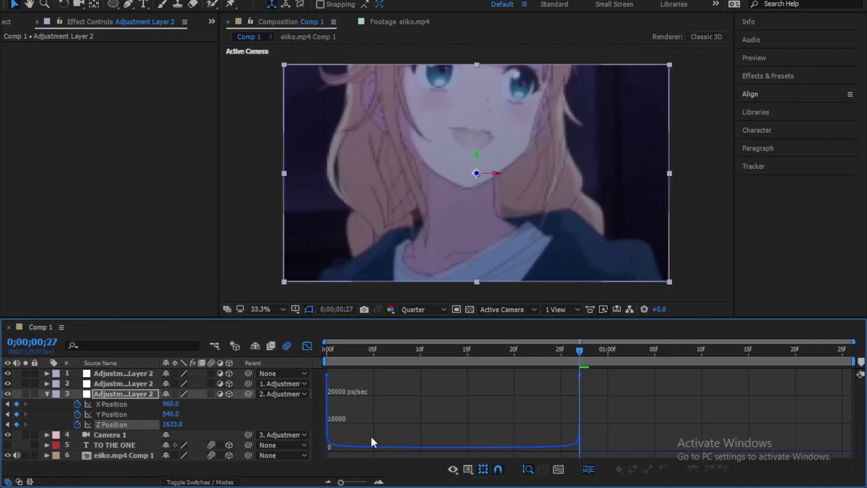
click(468, 470)
click(508, 340)
Step: Shape the Z Position curve to rise steeply from the first keyframe and arch above the end value, and preview the motion
drag(379, 368, 277, 418)
drag(577, 388, 478, 348)
click(318, 356)
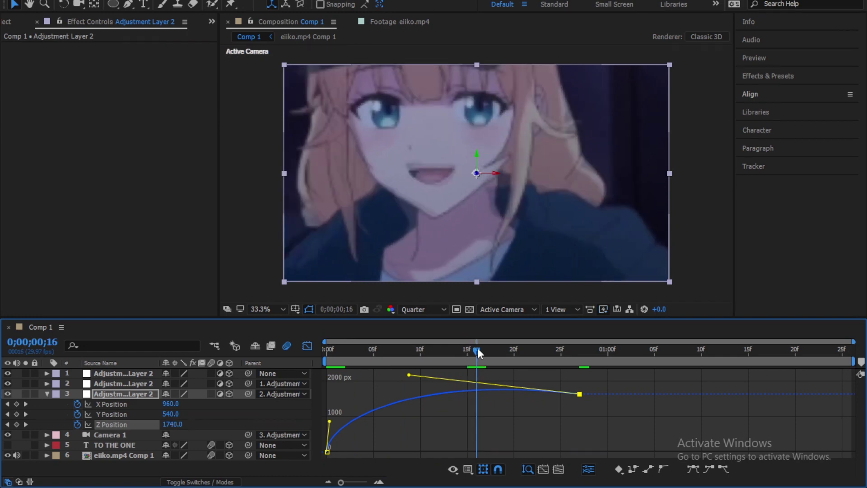
drag(413, 374, 430, 364)
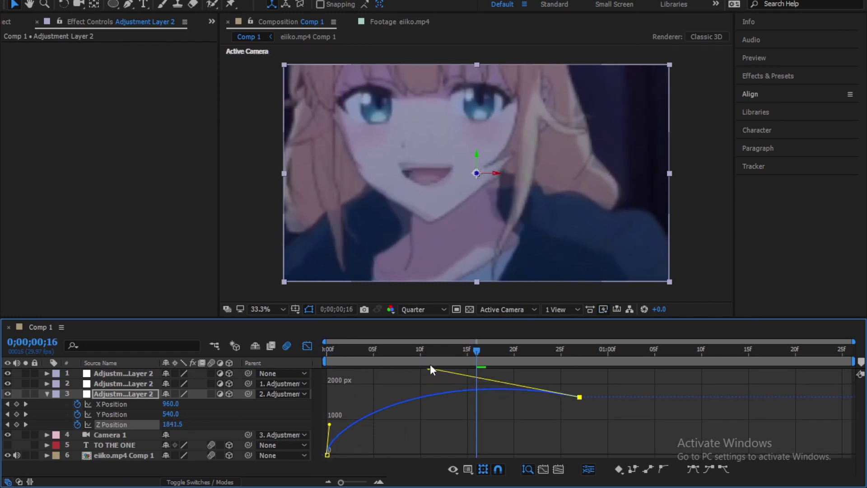
drag(318, 359, 466, 348)
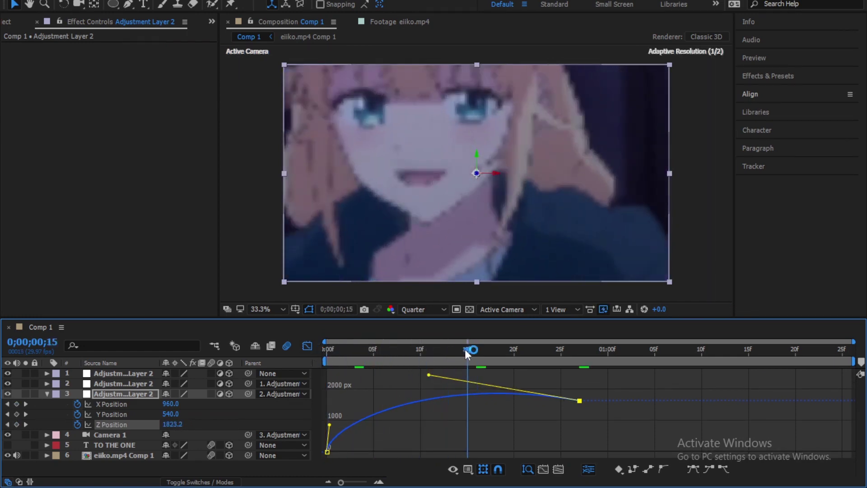
click(307, 346)
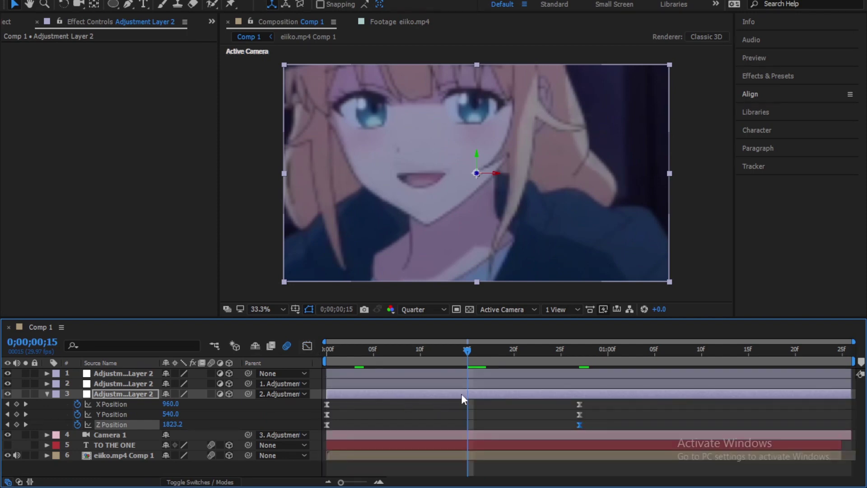
key(space)
key(space)
Step: Keyframe the middle adjustment layer's position from 960, 540, 0 at 0;00;00;15 to a Z value of -347 at 0;00;01;24
click(471, 384)
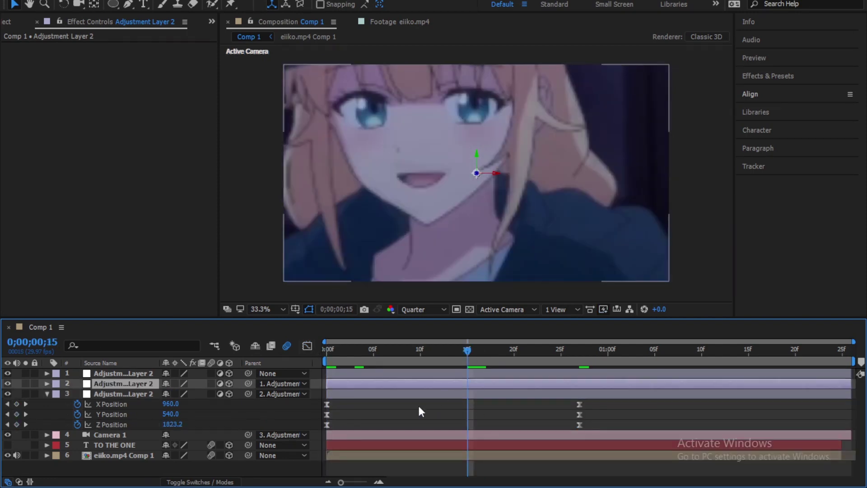
key(p)
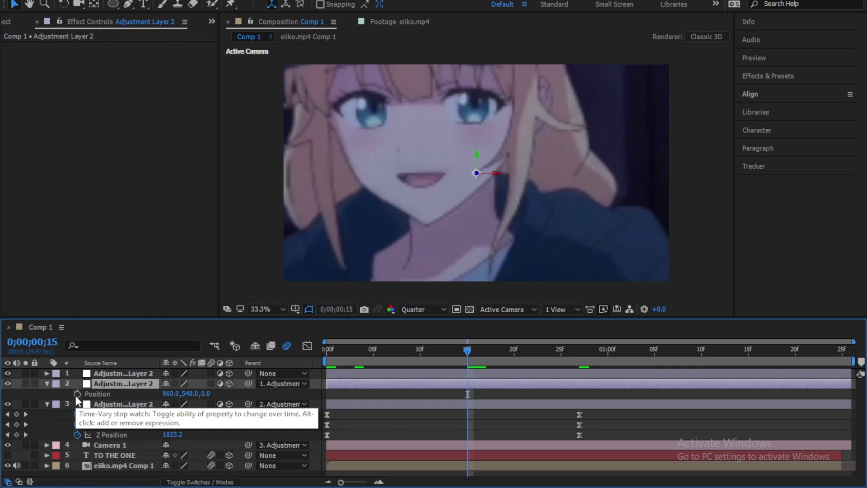
click(78, 394)
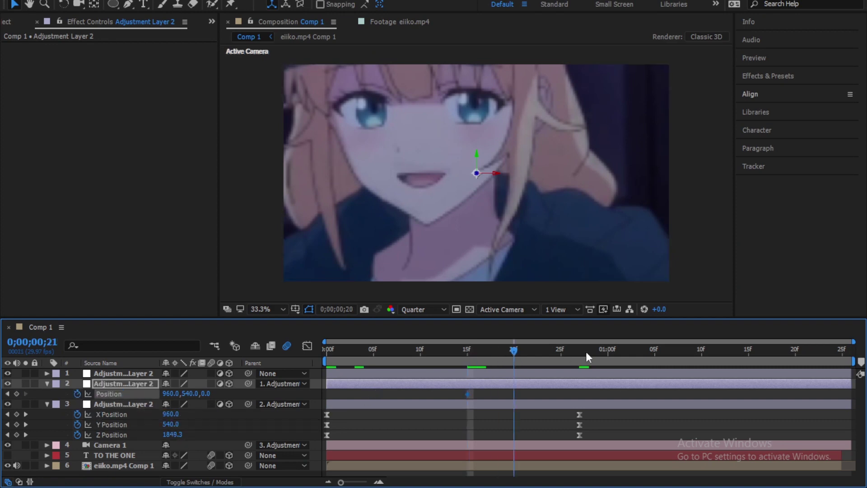
drag(841, 357, 833, 357)
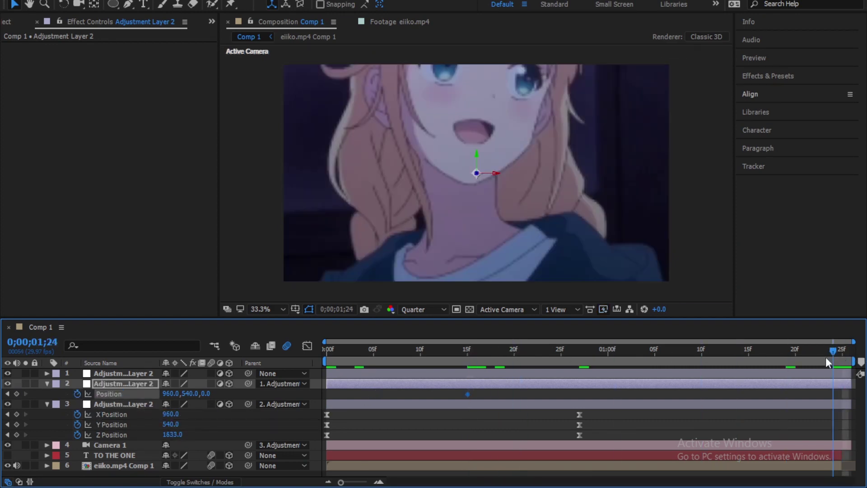
drag(187, 396, 2, 399)
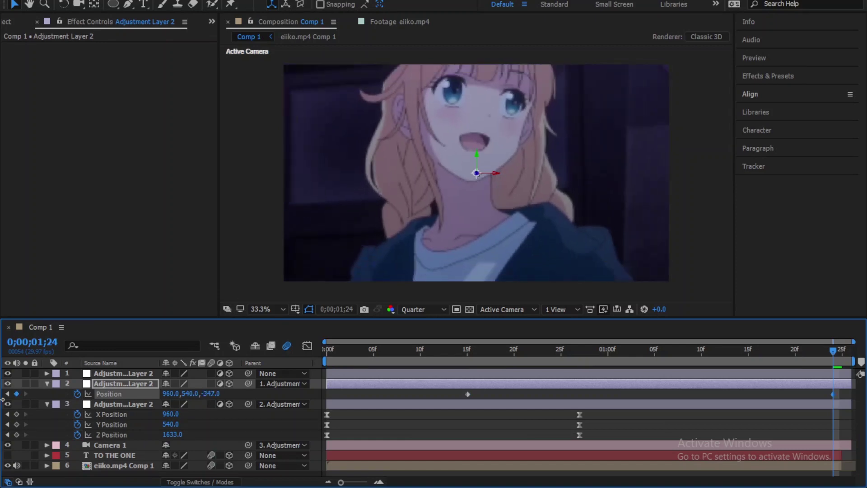
Step: Set the middle adjustment layer's Z position to -4000 at 0;00;01;24
drag(212, 393, 1, 394)
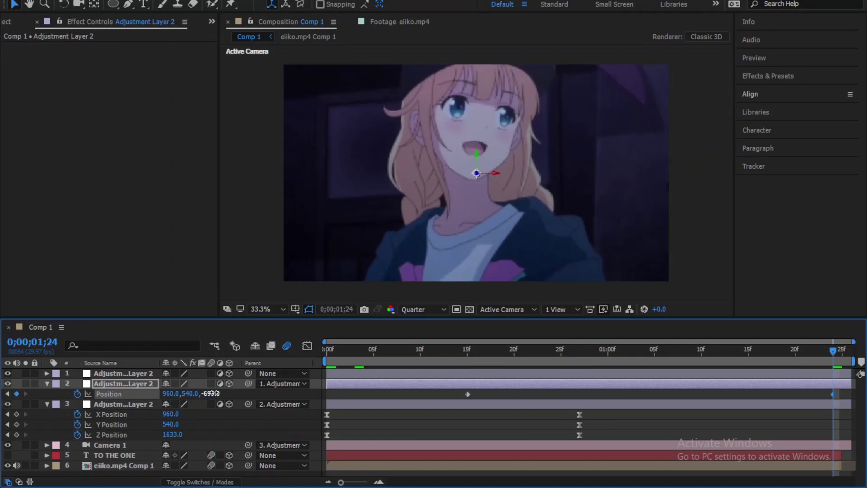
drag(215, 393, 159, 389)
mouse_move(216, 393)
mouse_down()
mouse_move(131, 381)
mouse_move(222, 396)
mouse_up()
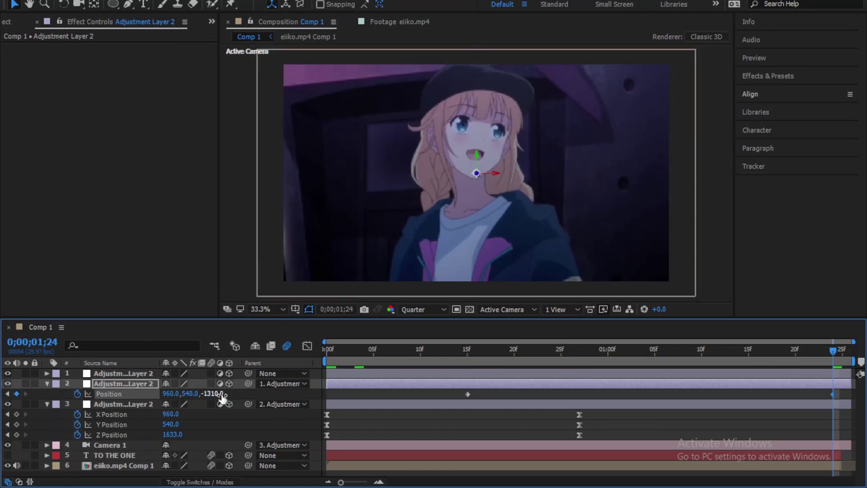
drag(65, 393, 217, 394)
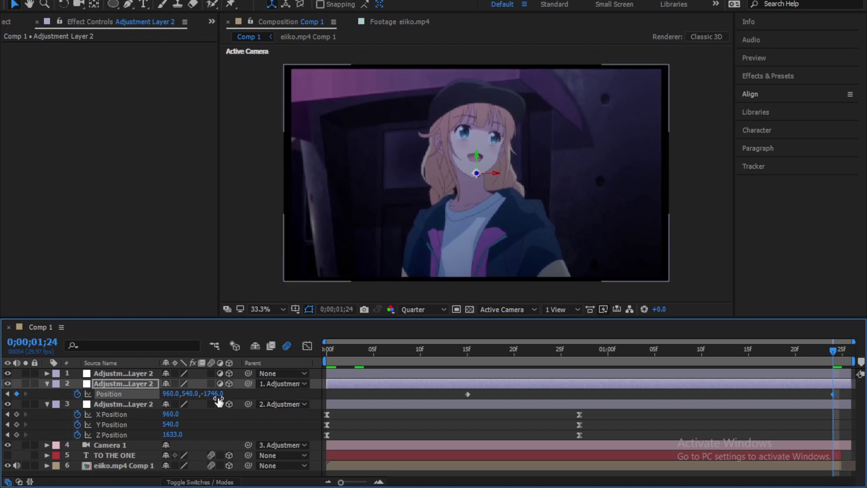
click(212, 394)
text(-329)
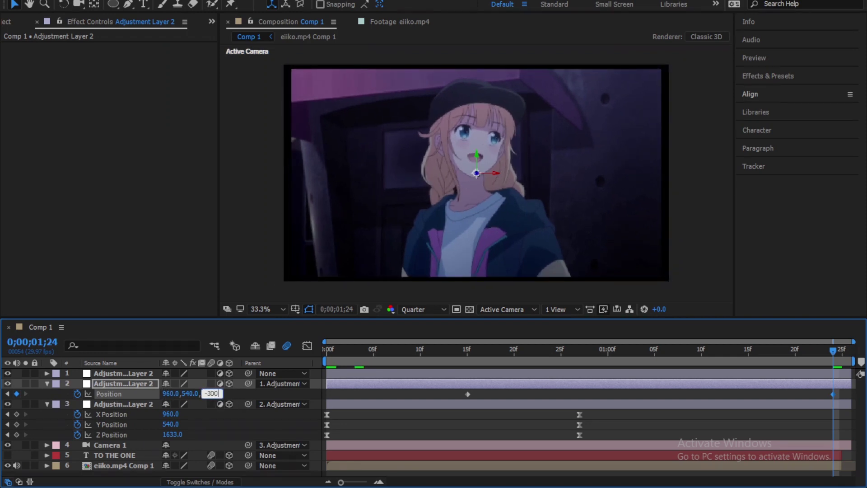
text(0)
key(Return)
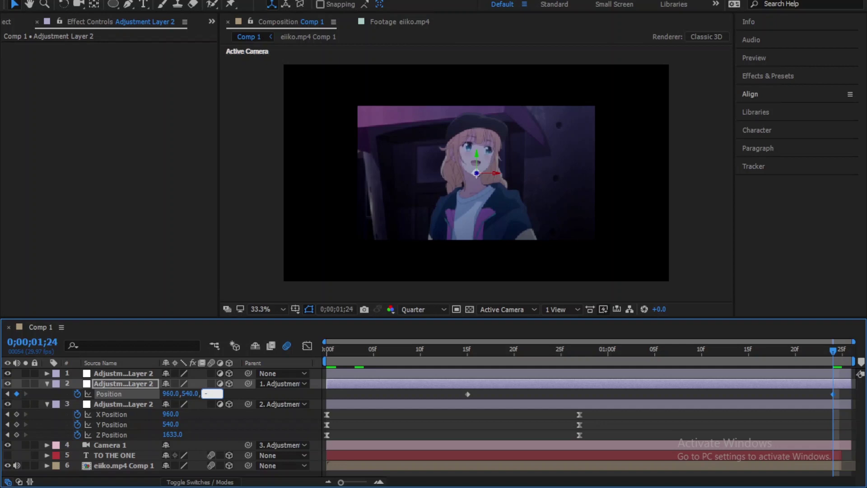
key(Return)
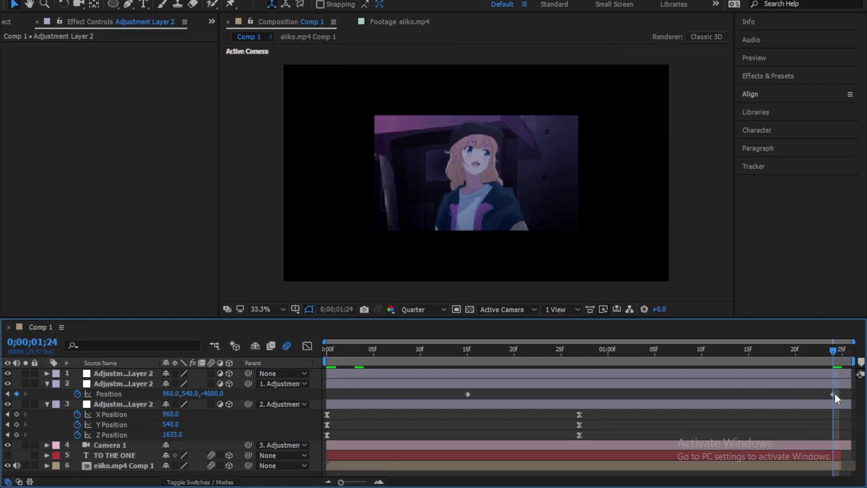
Step: Move the middle adjustment layer's second position keyframe to 0;00;01;26 and extend the title and camera layers to the composition's end
click(835, 395)
drag(837, 396, 847, 399)
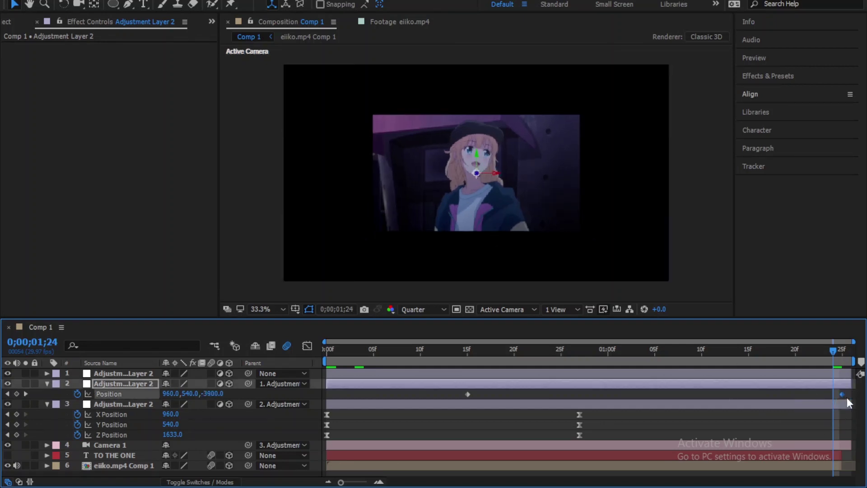
click(836, 463)
shift+click(838, 457)
drag(842, 456, 862, 438)
click(848, 430)
click(845, 421)
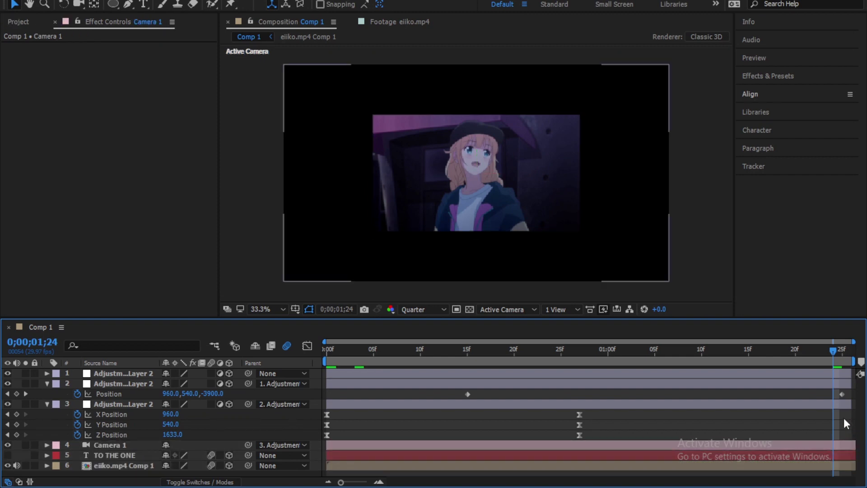
drag(841, 395, 852, 396)
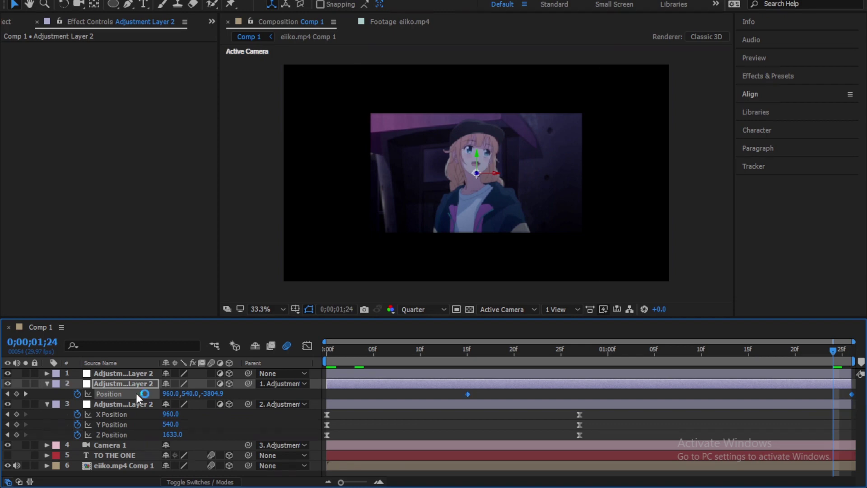
Step: Apply Easy Ease to both position keyframes of the middle adjustment layer and display their speed graph
key(F9)
click(308, 346)
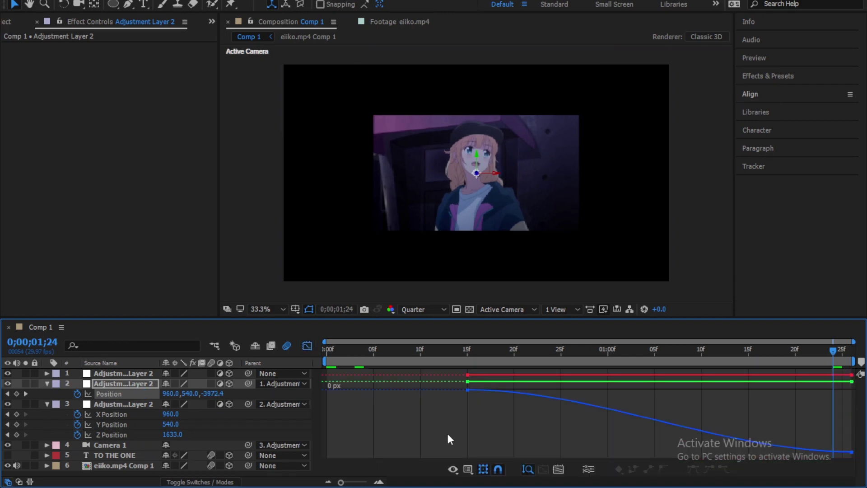
click(468, 469)
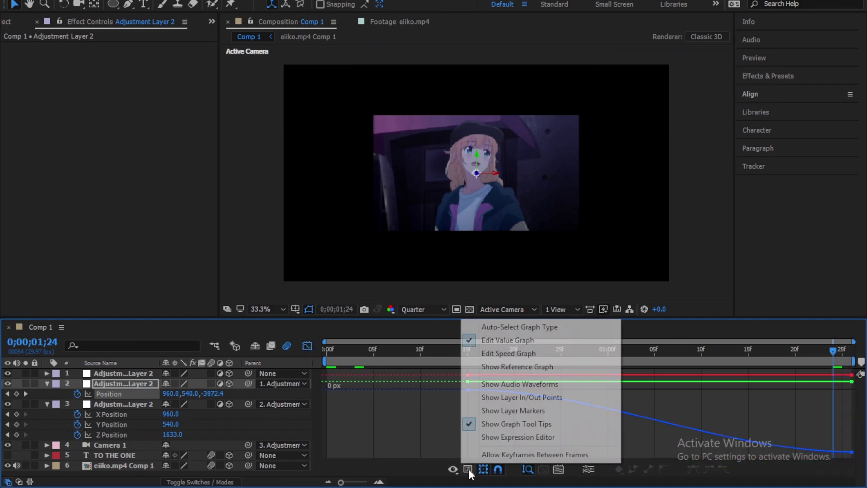
click(502, 355)
Step: Lengthen the end keyframe's easing so the speed curve peaks early and tapers off slowly, and preview the animation from the start
drag(444, 423, 515, 452)
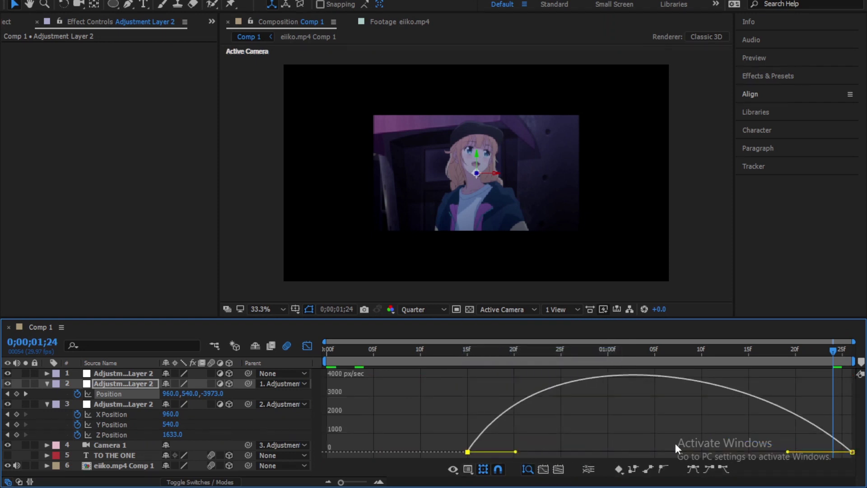
drag(787, 451, 698, 451)
drag(468, 351, 324, 374)
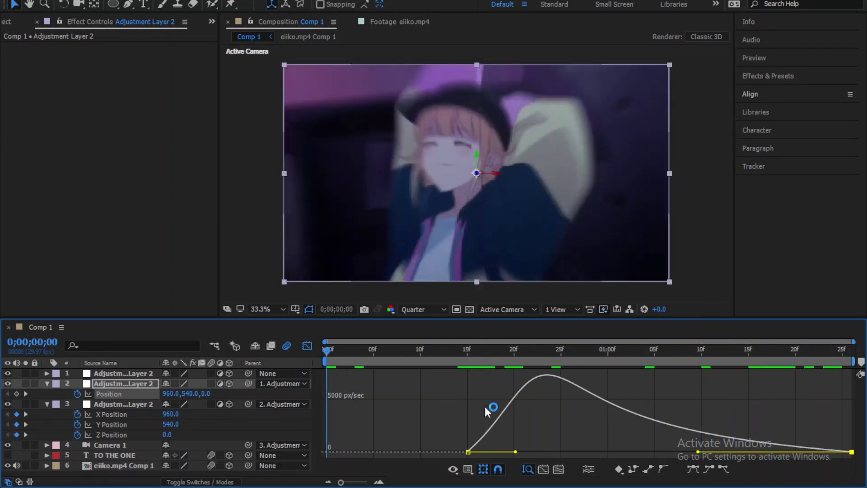
click(437, 405)
key(space)
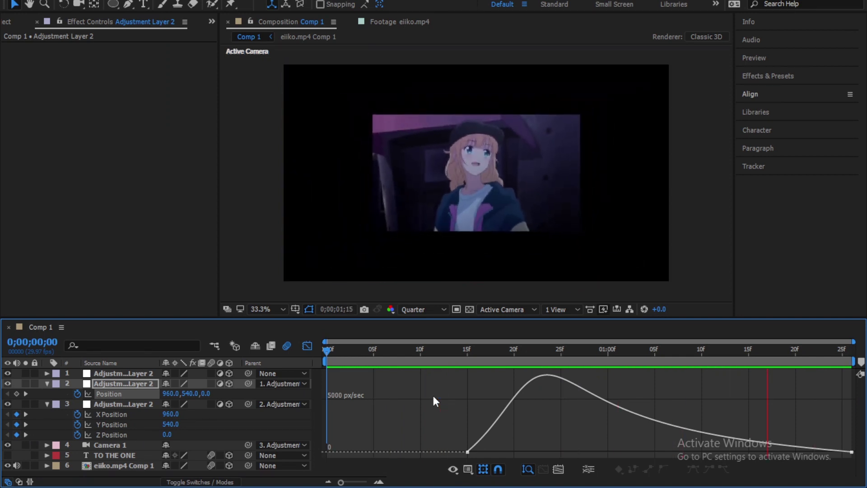
key(space)
Step: Set the Z value of the middle adjustment layer's end position keyframe to -5000, keeping the keyframe at 0;00;01;26
click(307, 346)
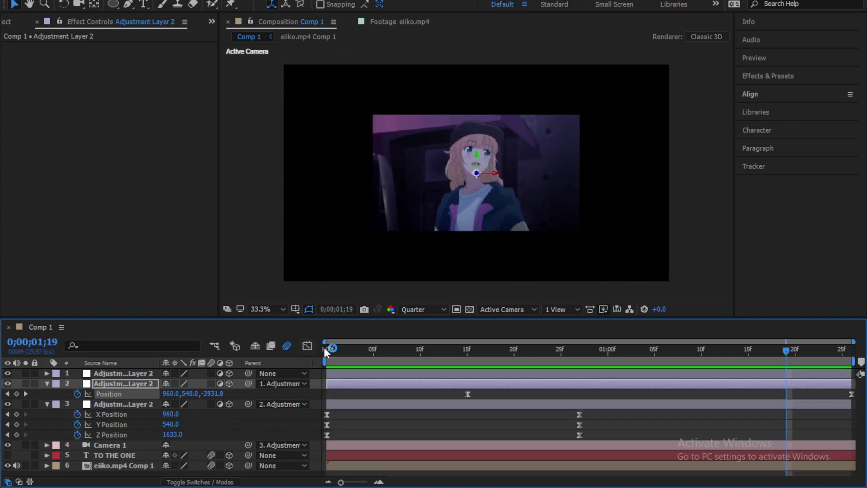
drag(851, 394, 842, 394)
click(211, 394)
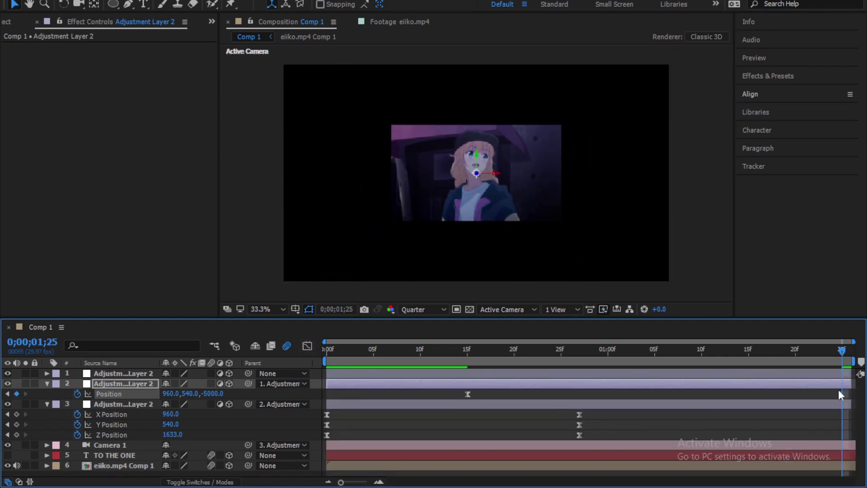
drag(841, 395, 851, 394)
Step: Shorten the end keyframe's easing slightly so the speed curve peaks a little later, preview the motion, and close the graph
click(307, 346)
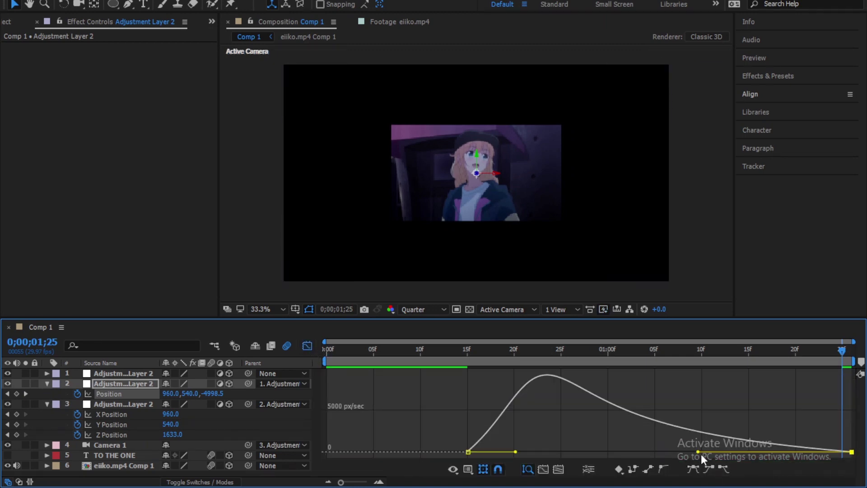
drag(701, 454, 710, 452)
key(space)
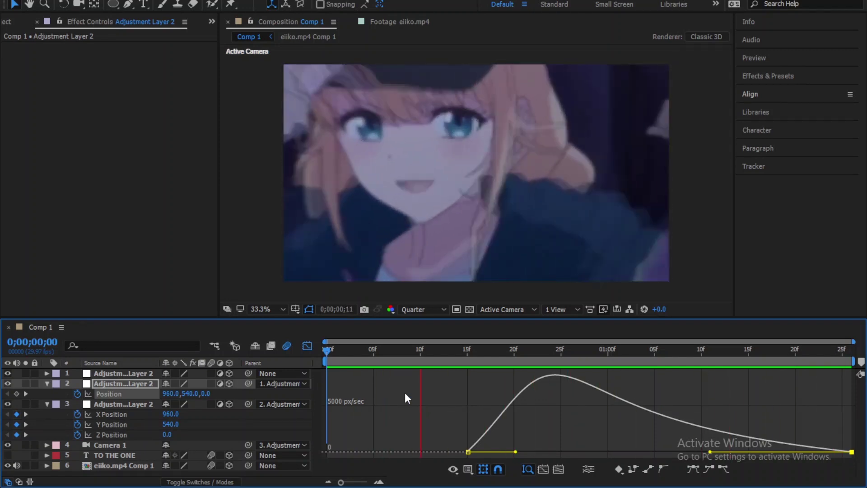
key(space)
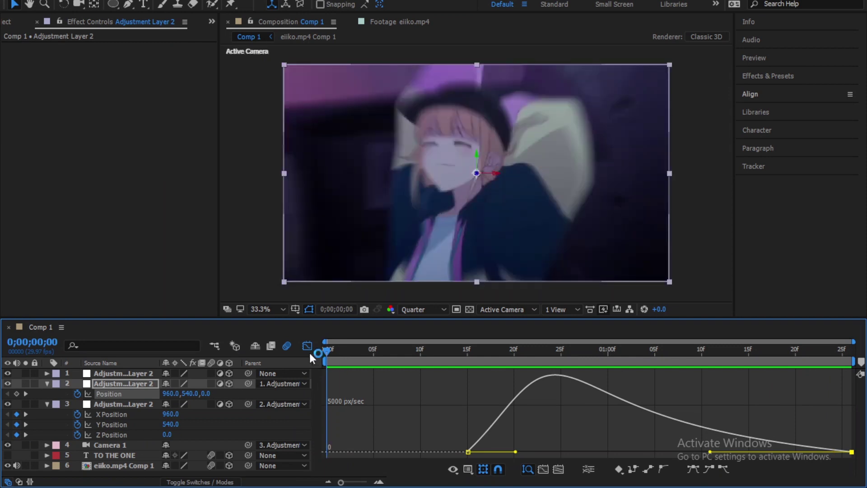
click(308, 348)
click(517, 426)
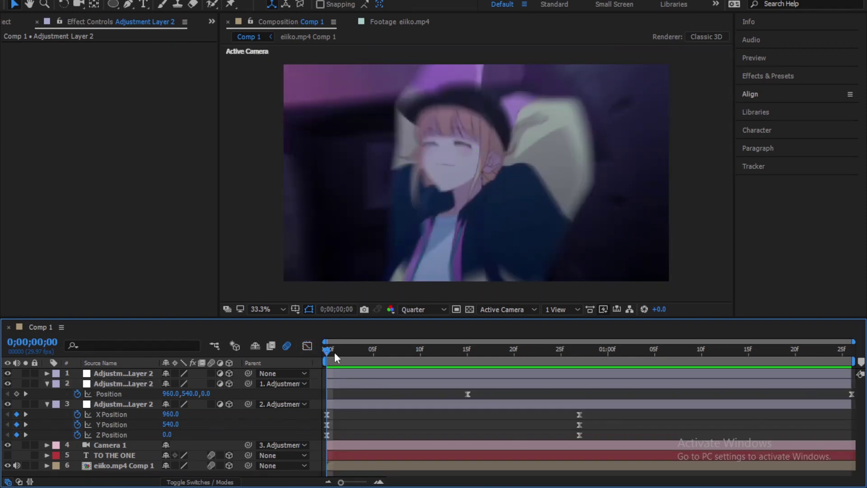
Step: Make the TO THE ONE title layer visible at 0;00;01;25 and display its position property
drag(334, 351, 861, 345)
click(345, 454)
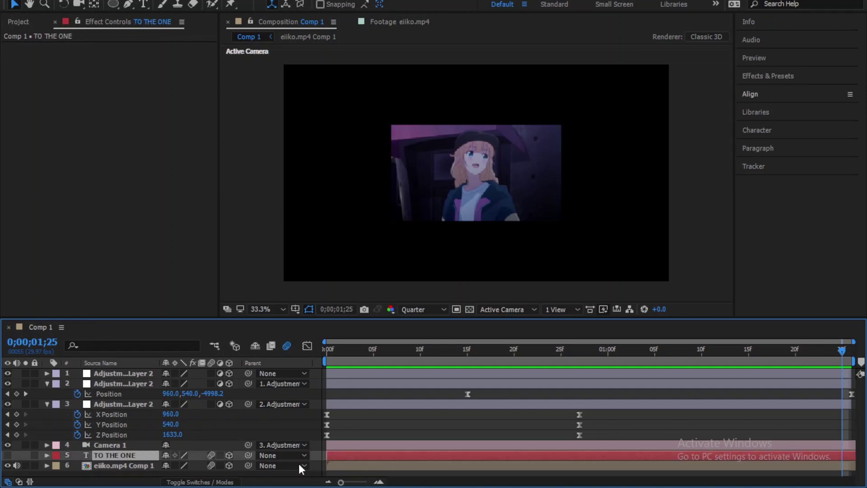
click(7, 455)
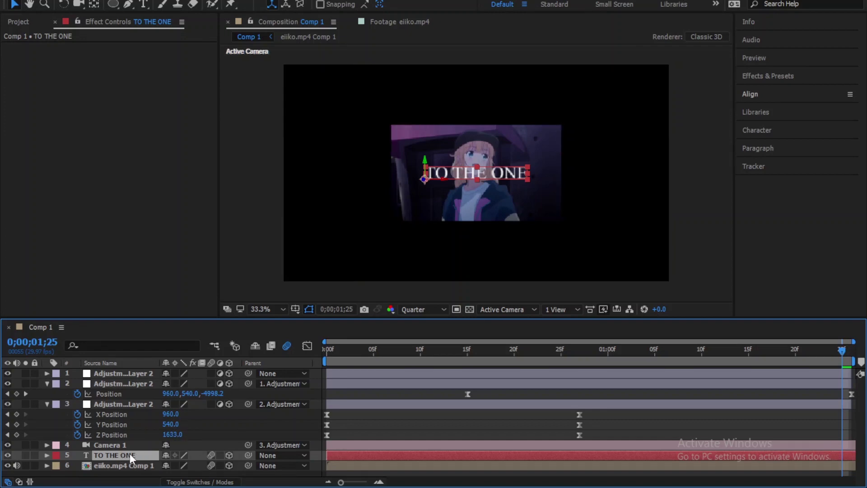
key(p)
Step: Set the title layer's Z position to -3786 so it sits nearer the camera, and preview the animation from the start
drag(209, 464, 212, 465)
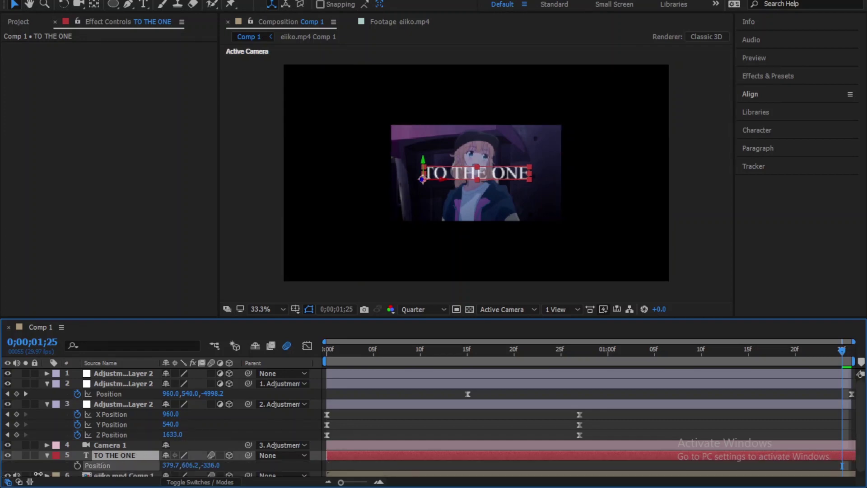
drag(38, 474, 38, 474)
drag(211, 467, 170, 468)
click(213, 464)
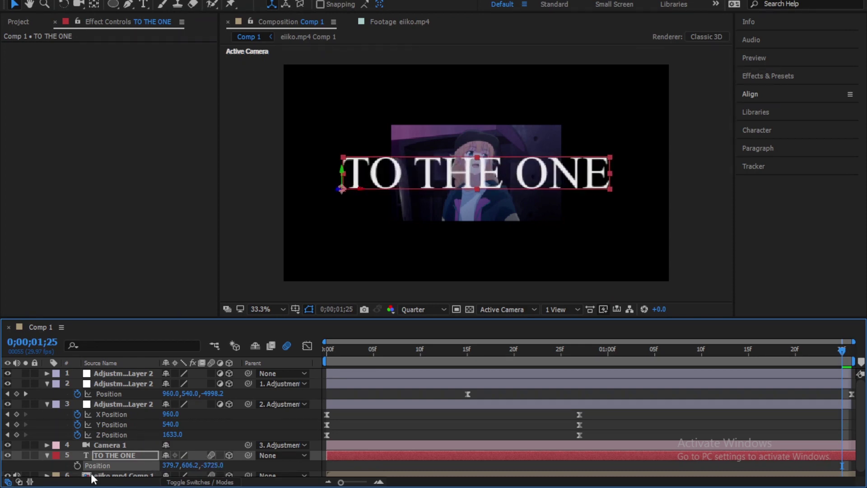
click(650, 420)
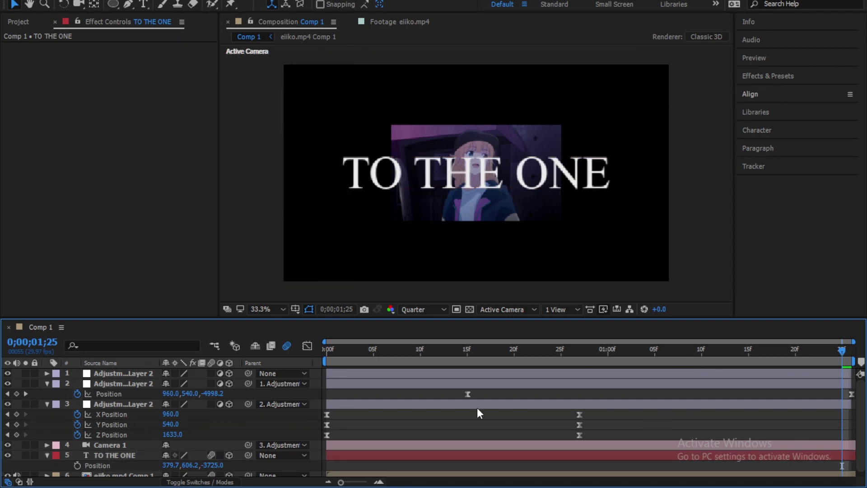
drag(216, 466, 188, 466)
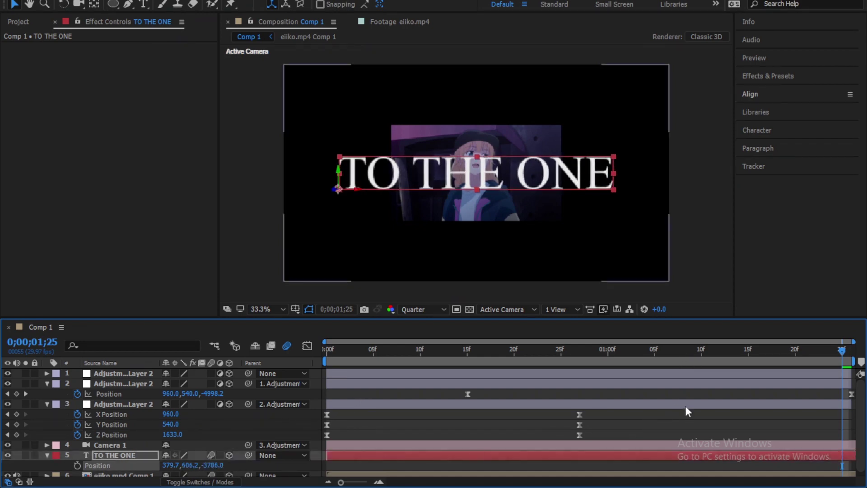
click(689, 424)
click(318, 354)
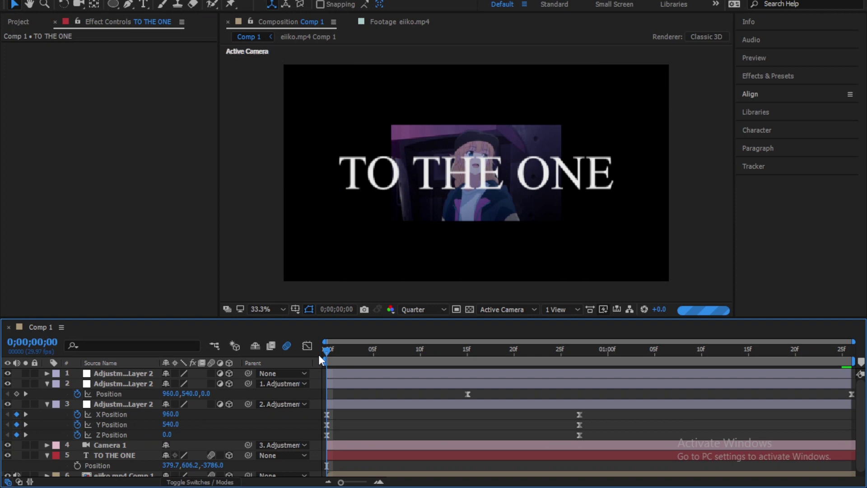
key(space)
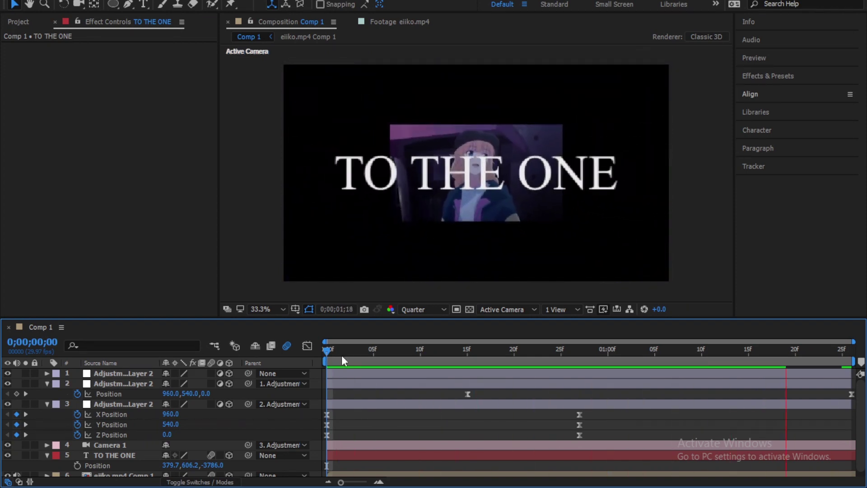
Step: Set the title layer's Z position to -3307 and preview the animation from the start
click(825, 354)
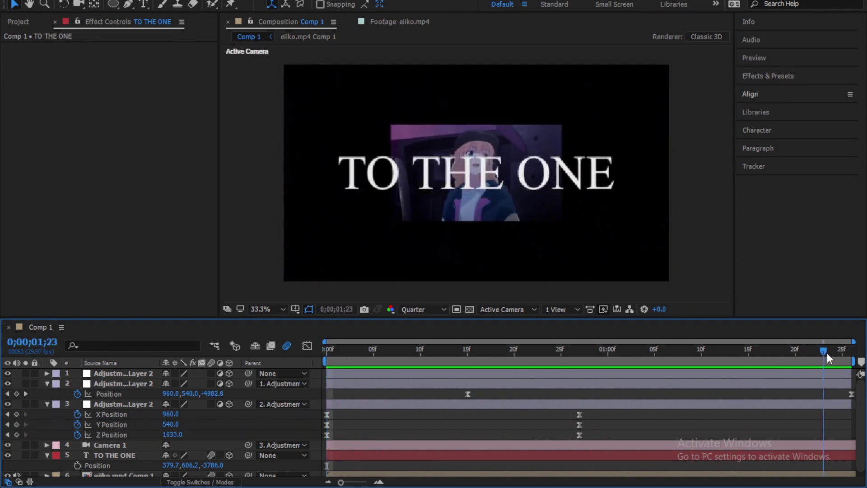
drag(216, 465, 394, 445)
drag(337, 353, 325, 354)
click(374, 420)
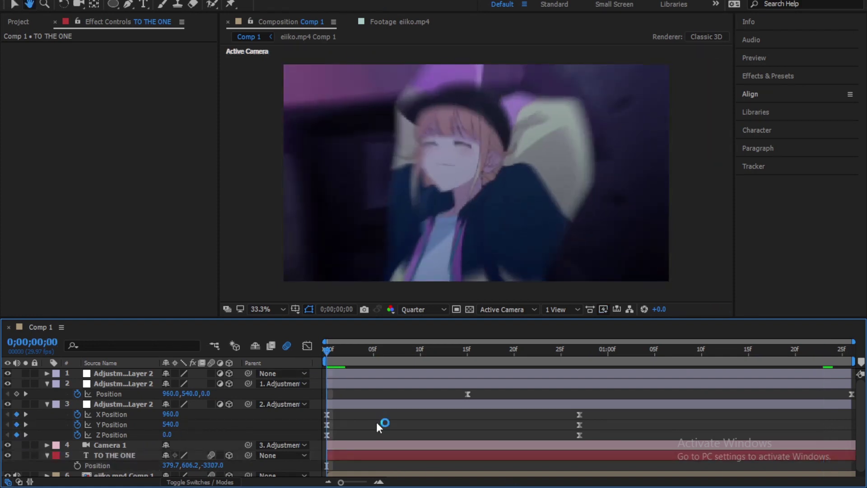
key(space)
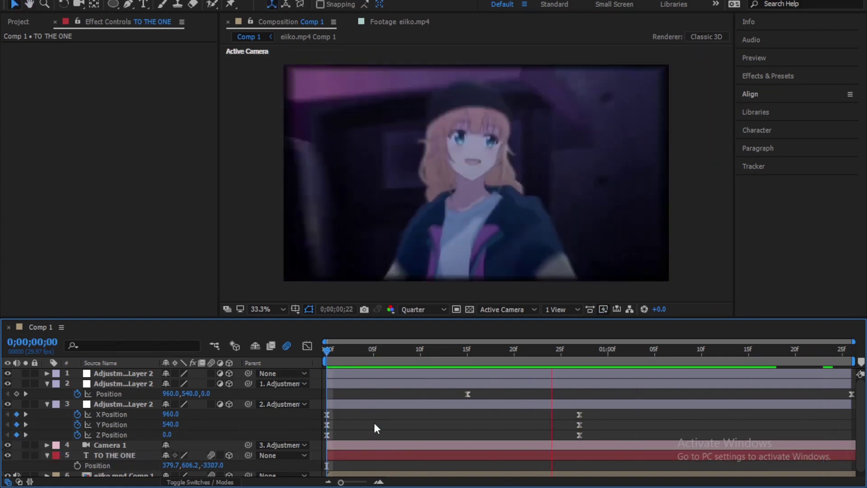
Step: Select the eiiko.mp4 Comp 1 layer at 0;00;00;17 and cycle through the shape tools to the Ellipse tool
scroll(374, 422, down, 1)
drag(460, 351, 490, 351)
click(477, 470)
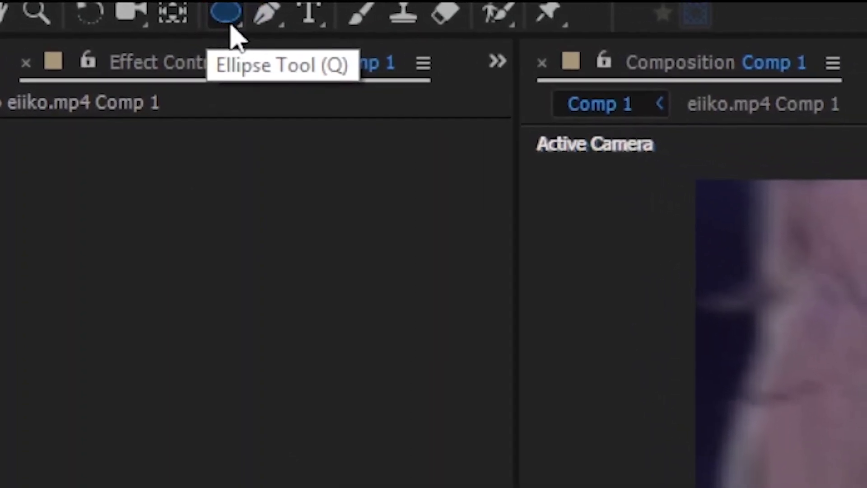
key(q)
key(q)
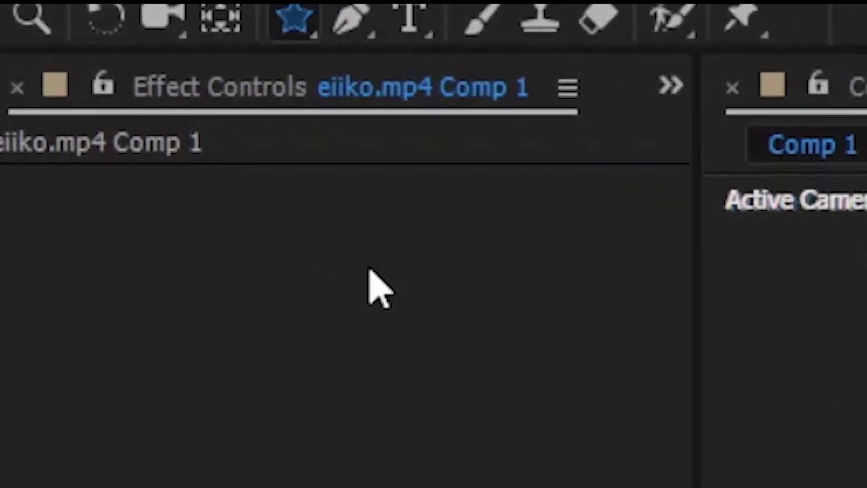
key(q)
key(q)
key(q)
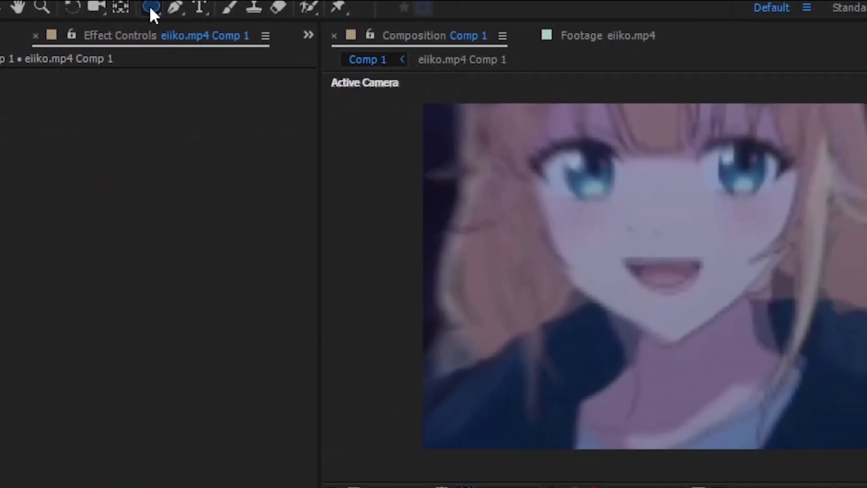
key(v)
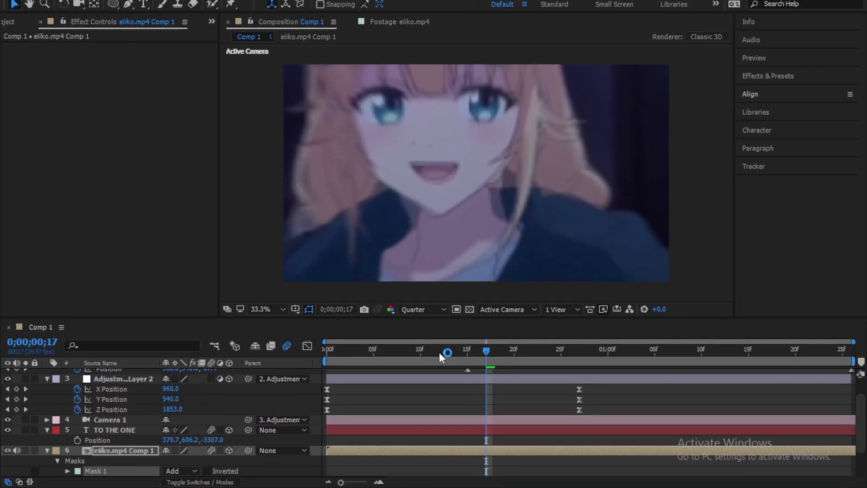
Step: Check how the oval mask frames the clip at 0;00;00;28, 0;00;00;12 and 0;00;01;17
drag(513, 356, 592, 356)
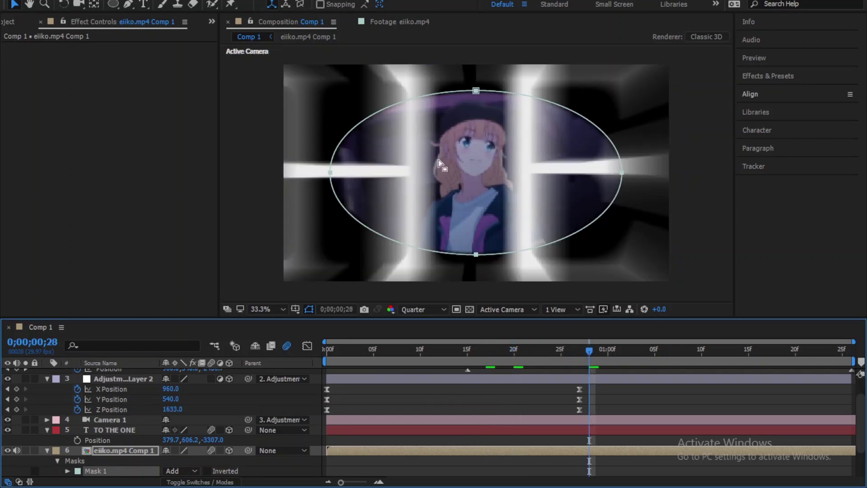
click(440, 350)
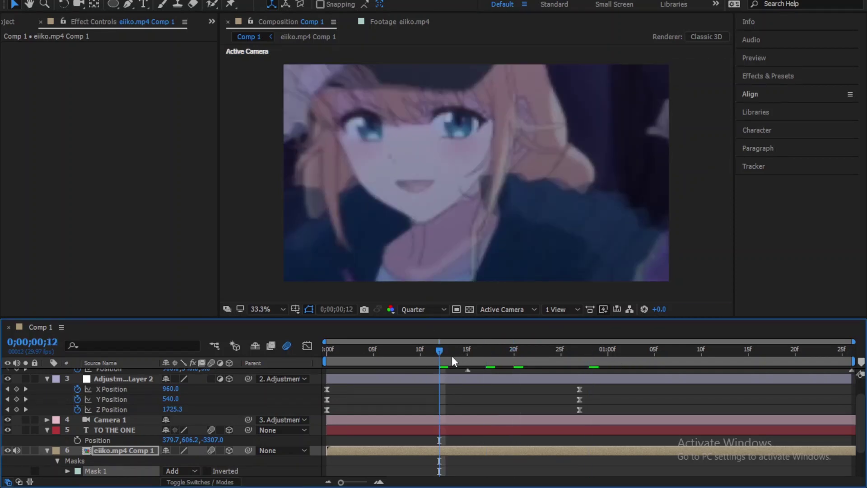
click(768, 352)
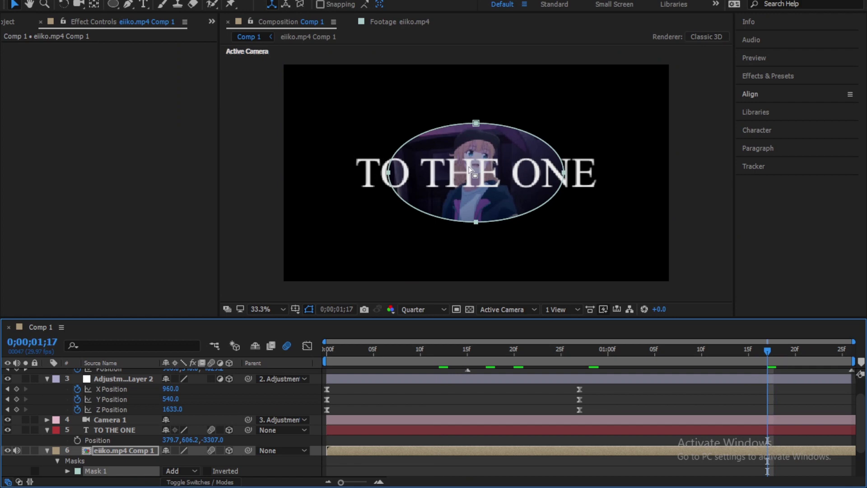
Step: Set the clip's Mask 1 expansion to 600 pixels and keyframe it at 0;00;00;15, level with the adjustment layer's first position keyframe
click(469, 354)
scroll(537, 427, up, 2)
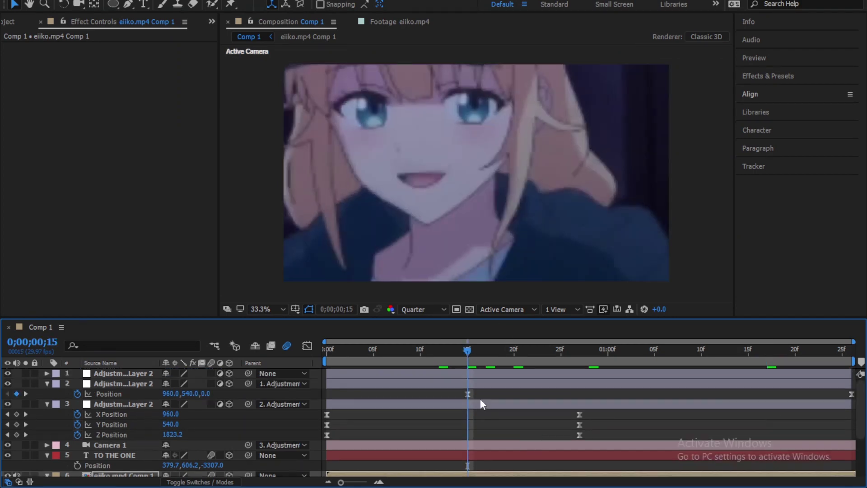
click(467, 394)
scroll(498, 411, down, 3)
click(483, 409)
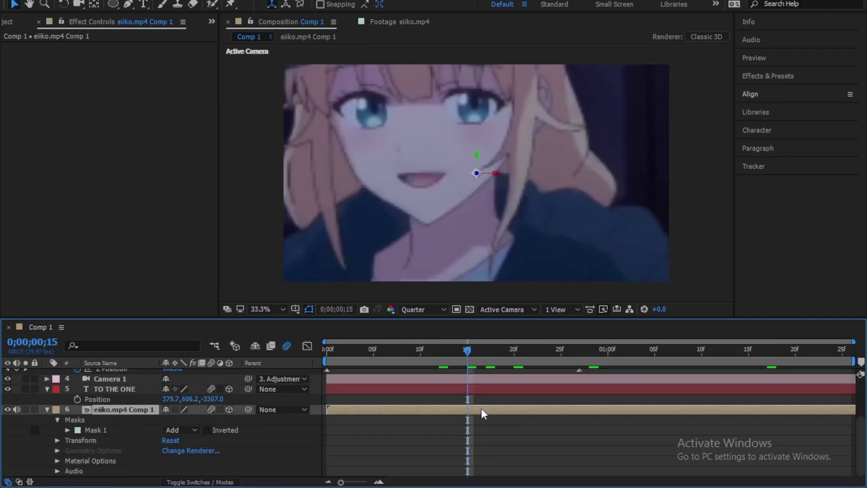
scroll(255, 395, up, 2)
scroll(115, 431, down, 1)
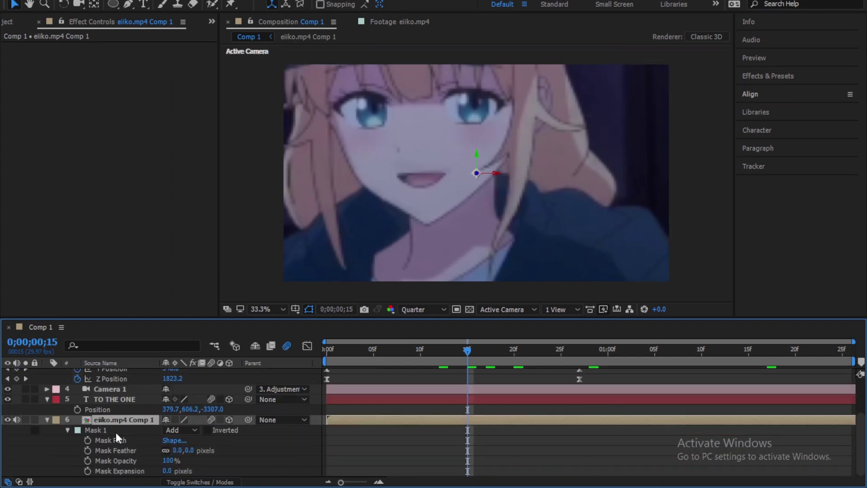
click(166, 471)
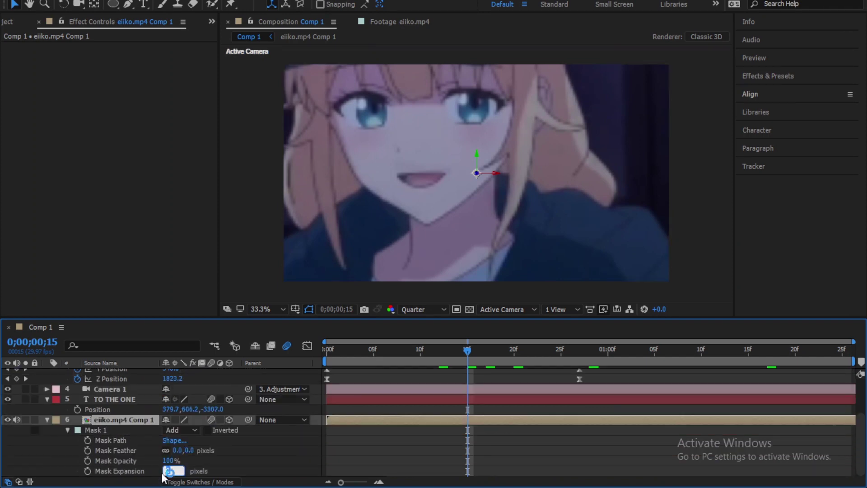
key(Return)
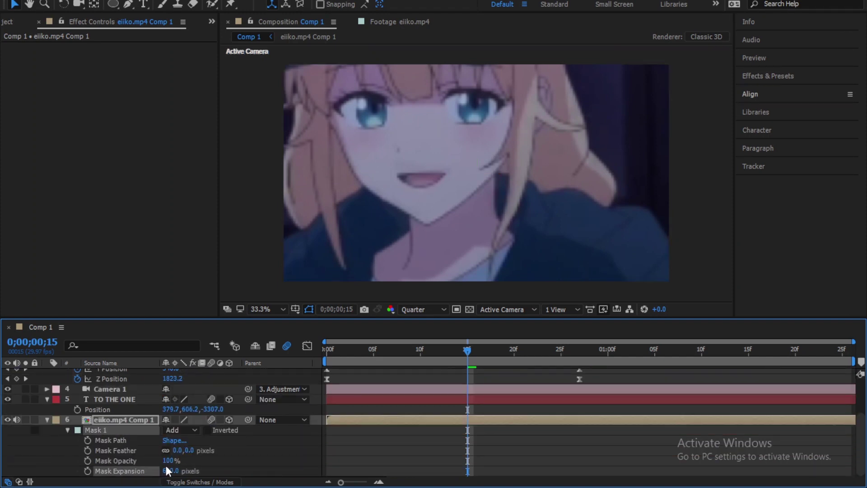
click(87, 470)
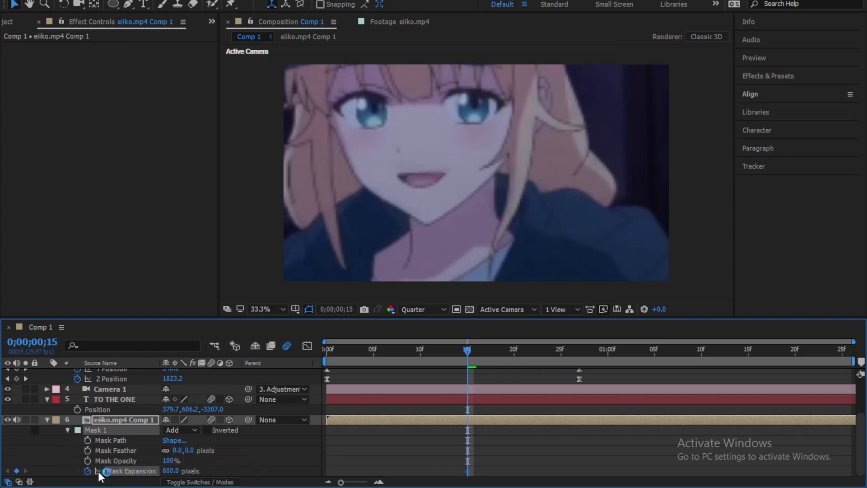
Step: Keyframe the Mask Expansion at -600 pixels at the end of the composition
drag(738, 350, 862, 368)
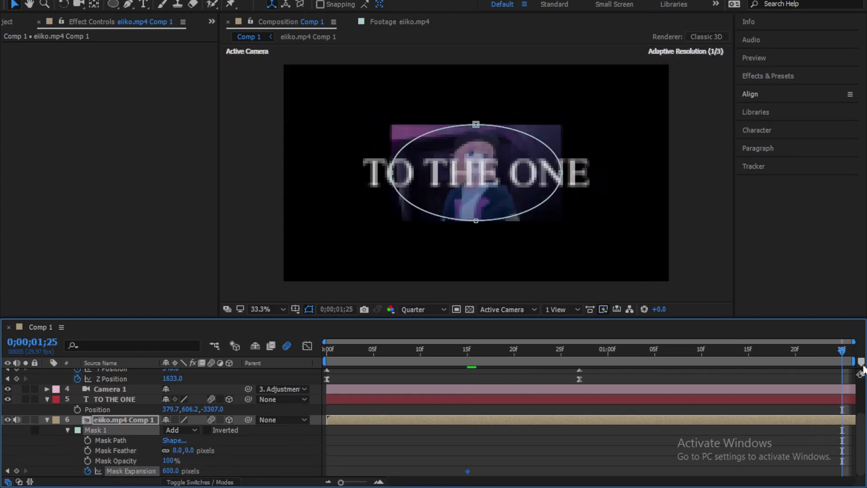
click(171, 471)
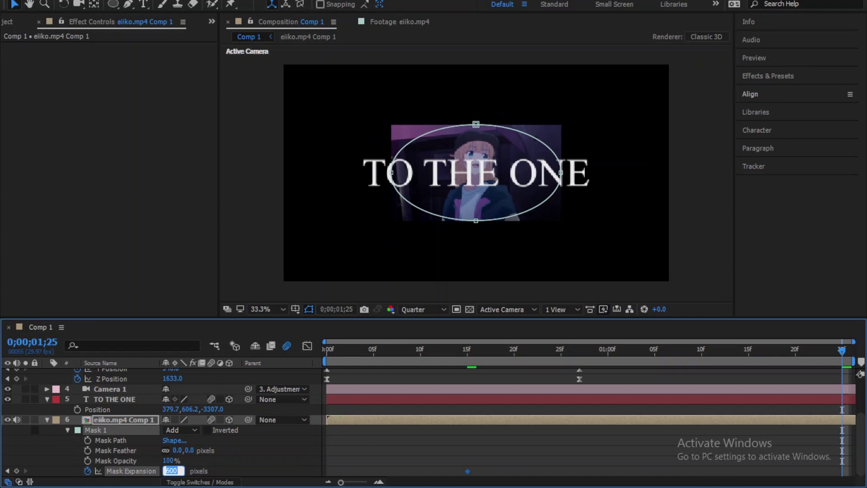
text(-600)
key(Return)
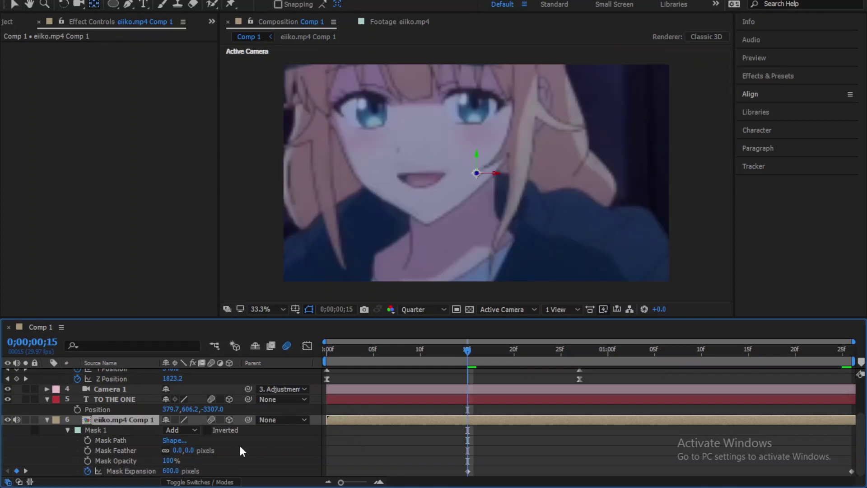
Step: Keyframe the clip layer's opacity at 100% at 0;00;00;15 and show all of the layer's keyframed properties
scroll(237, 445, up, 2)
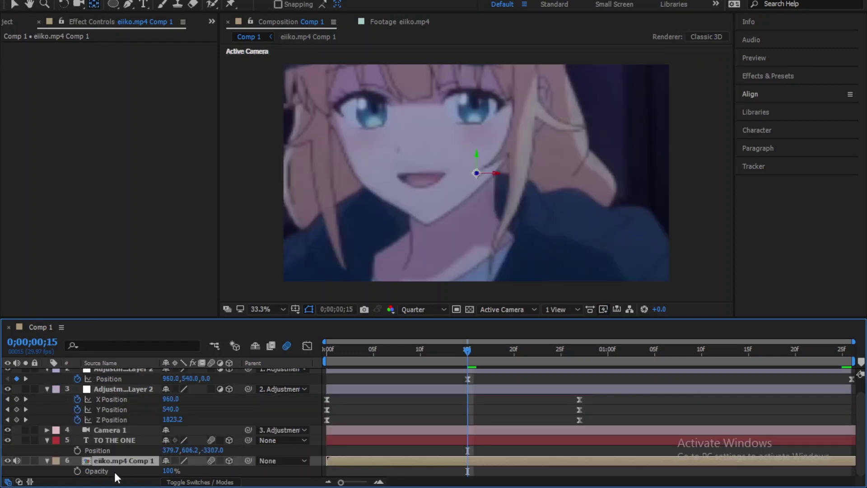
click(77, 471)
key(Home)
key(u)
scroll(523, 397, down, 1)
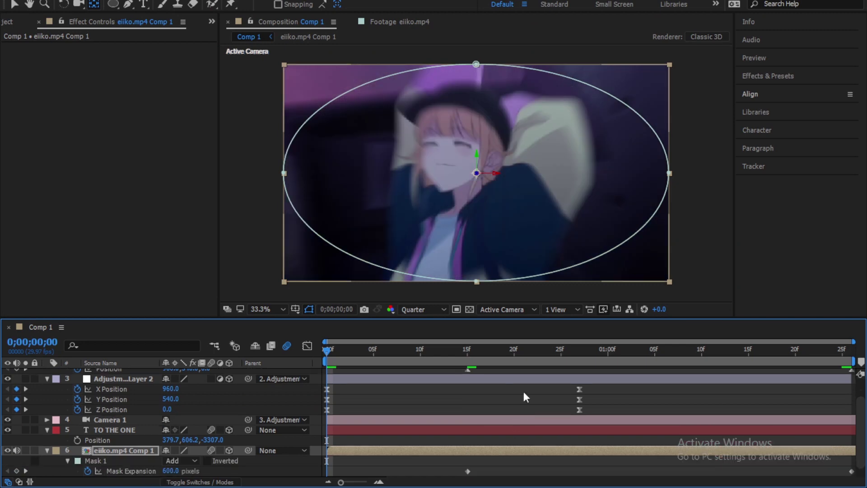
Step: Set the clip's opacity to 0% at 0;00;01;25 and shift that keyframe to line up with the final Mask Expansion keyframe
click(465, 359)
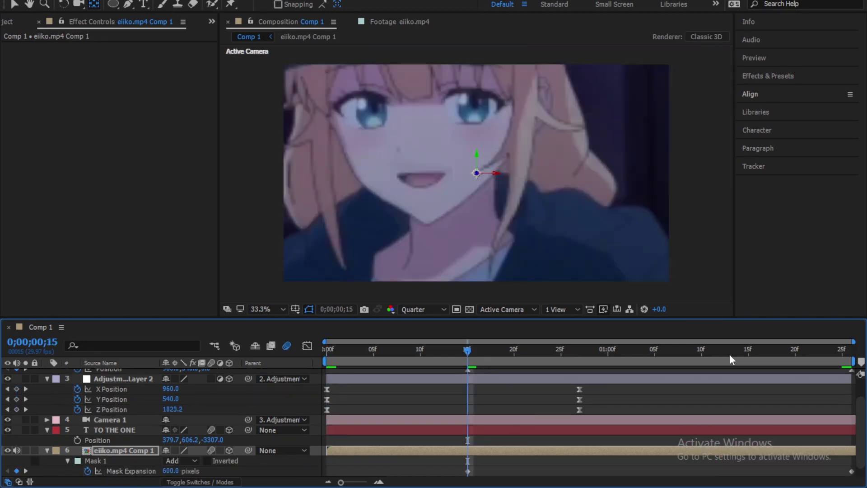
drag(741, 360, 843, 360)
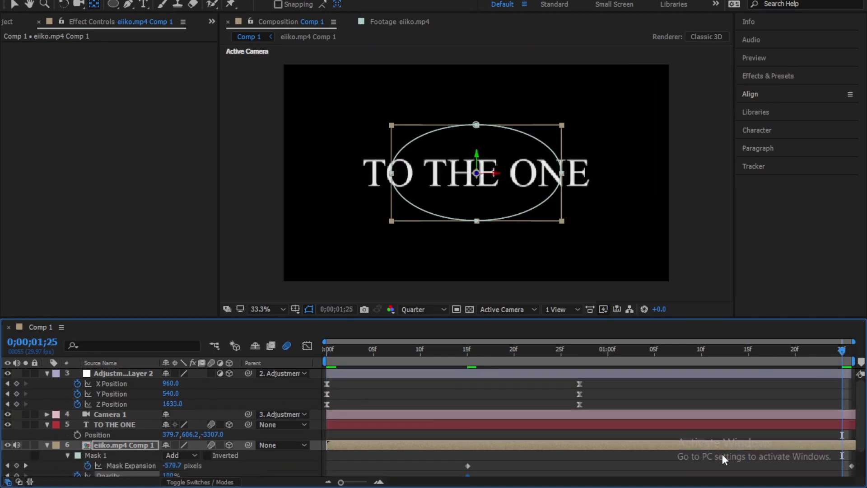
scroll(722, 459, down, 1)
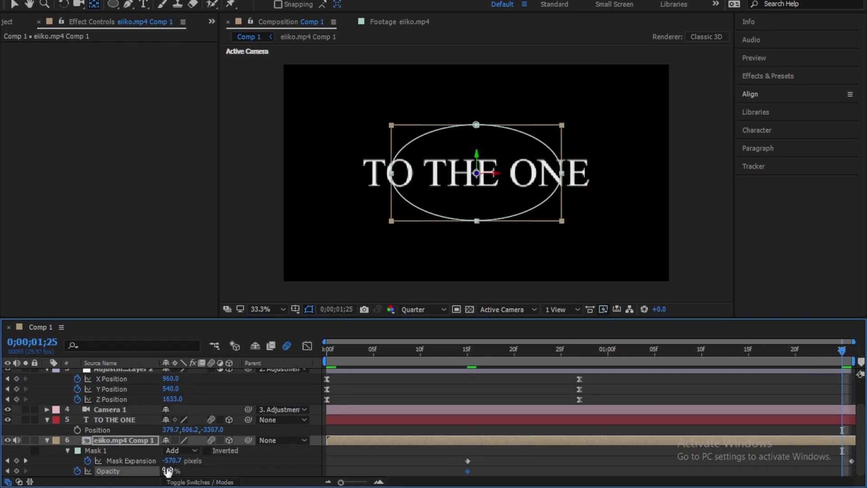
drag(167, 472, 133, 469)
drag(843, 471, 852, 472)
Step: Apply Easy Ease to all Mask Expansion and Opacity keyframes and show their speed graphs in the Graph Editor
drag(431, 457, 843, 474)
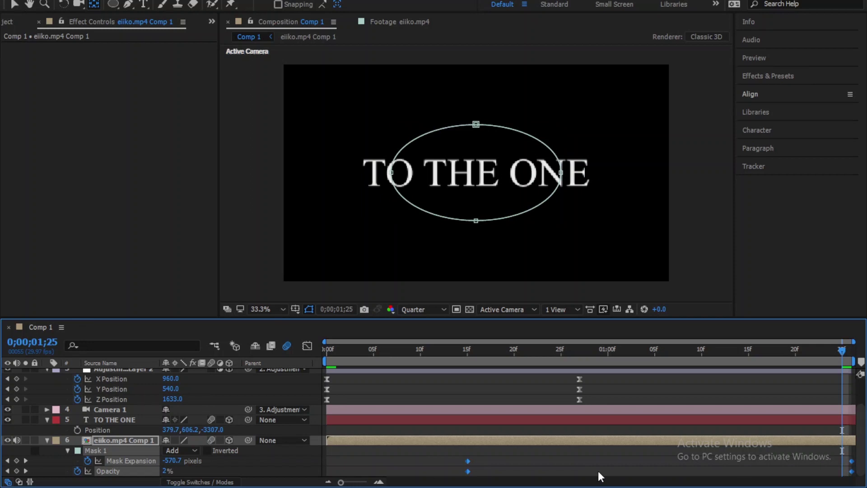
key(F9)
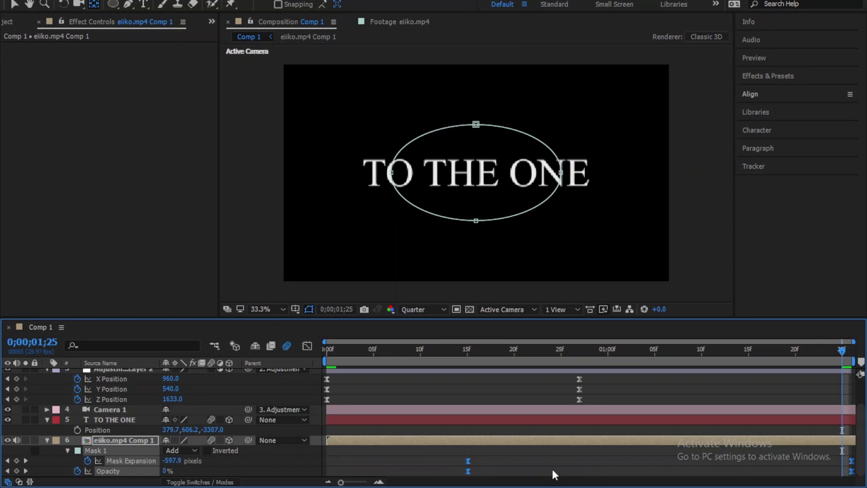
click(307, 346)
click(468, 469)
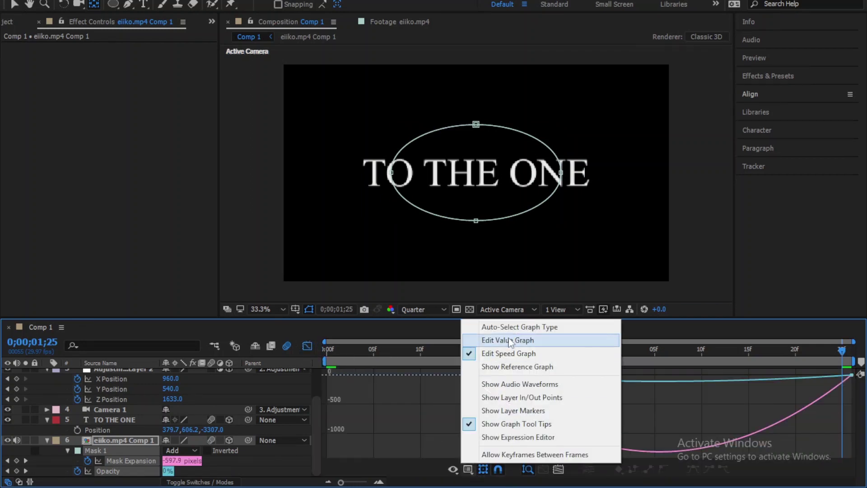
click(482, 355)
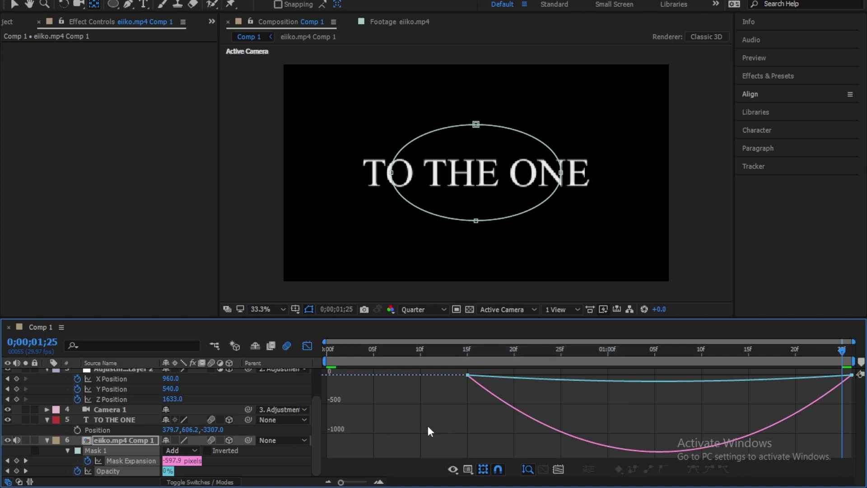
Step: Shorten the ease out of the first keyframes, lengthen the ease into the last ones, and preview the animation from the start
drag(427, 426, 578, 319)
drag(433, 407, 512, 380)
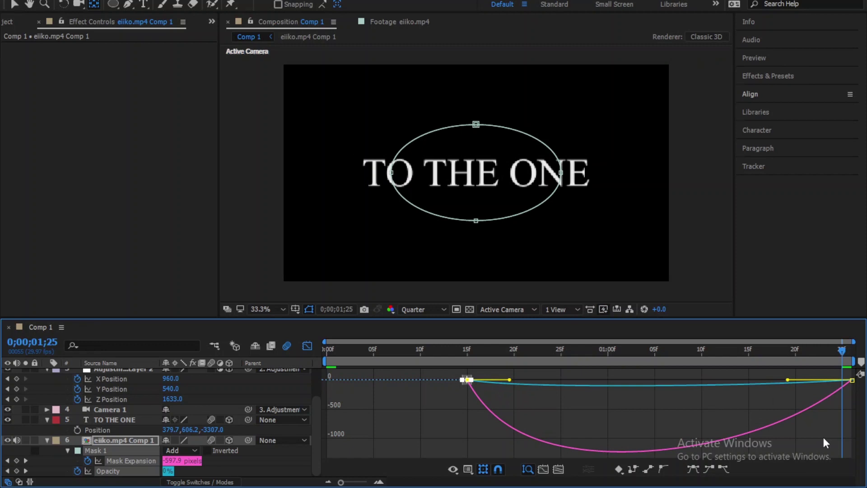
drag(810, 431, 855, 365)
drag(788, 381, 718, 381)
drag(397, 353, 327, 361)
click(403, 411)
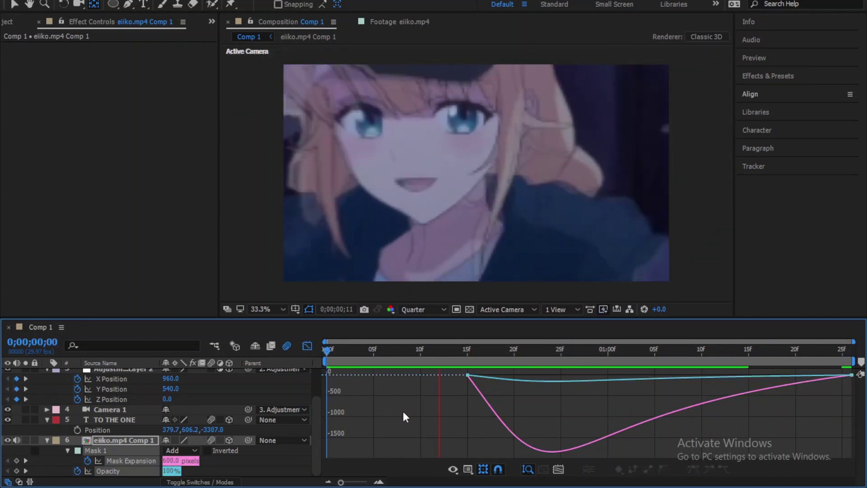
key(space)
Step: Lengthen the ease into the last Mask Expansion keyframe slightly and preview the animation again
drag(465, 357, 540, 356)
click(262, 469)
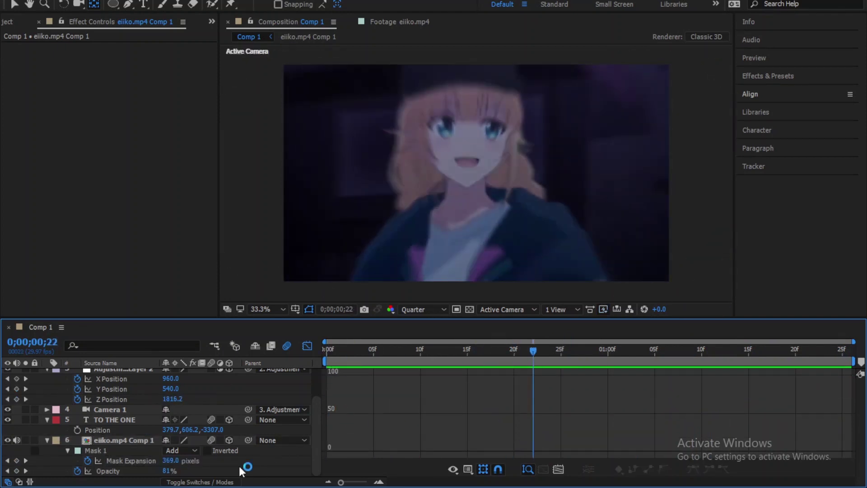
click(136, 463)
click(795, 379)
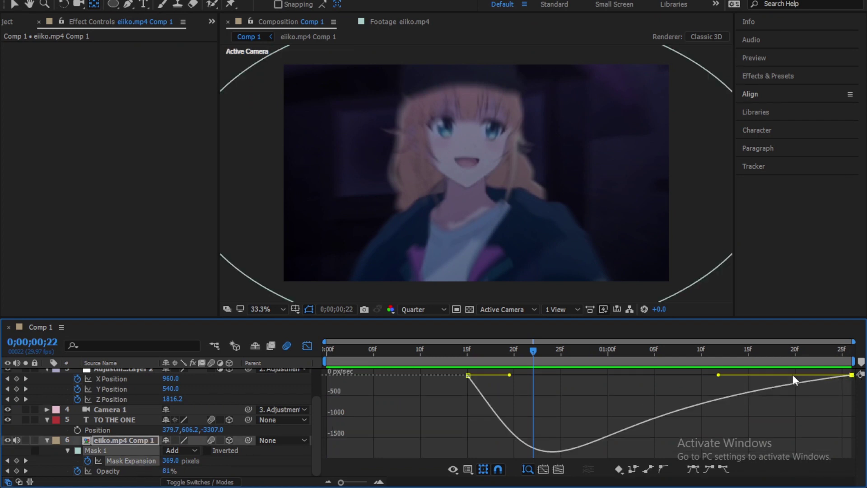
drag(718, 377, 705, 377)
key(space)
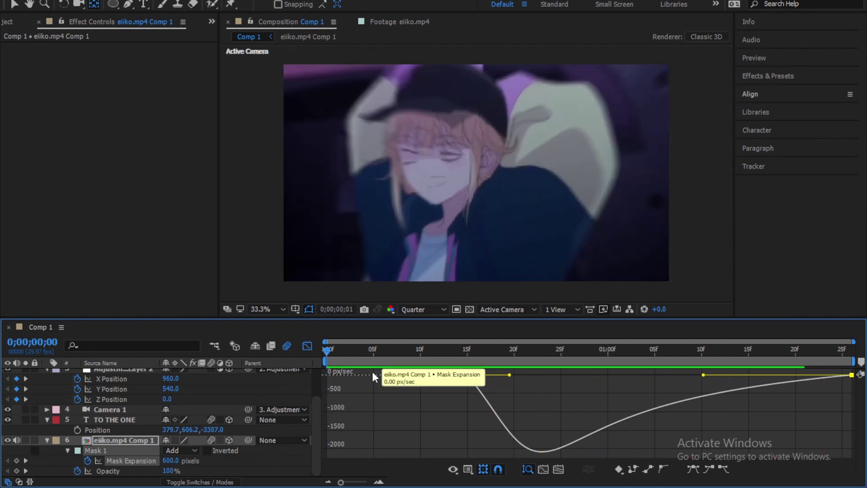
key(space)
Step: Leave the Graph Editor and collapse the keyframed properties of the clip layer and the third layer, keeping the second layer's position displayed
click(307, 346)
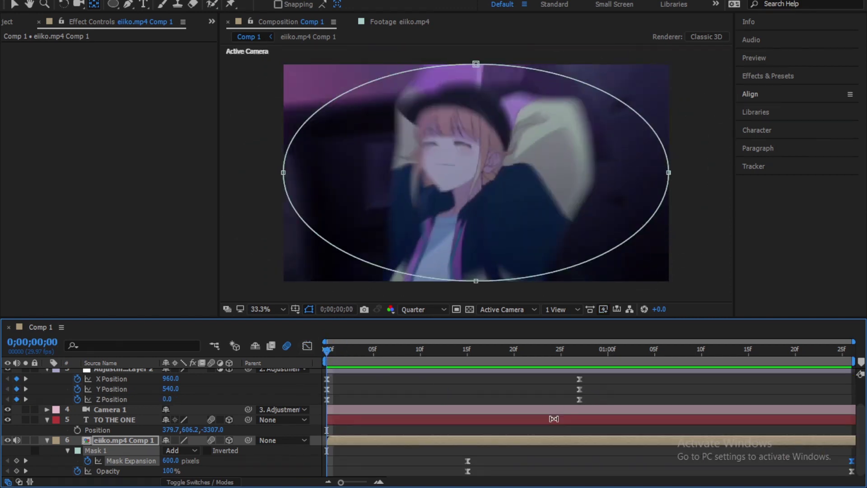
key(u)
click(543, 400)
key(u)
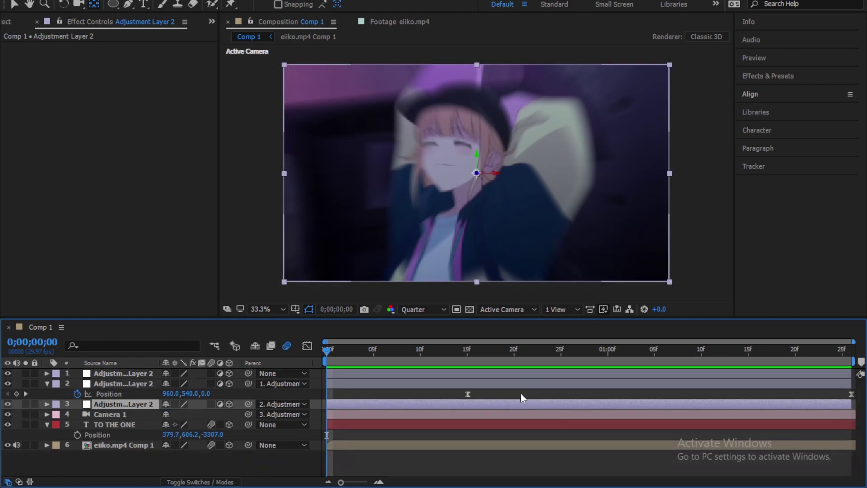
click(511, 384)
key(u)
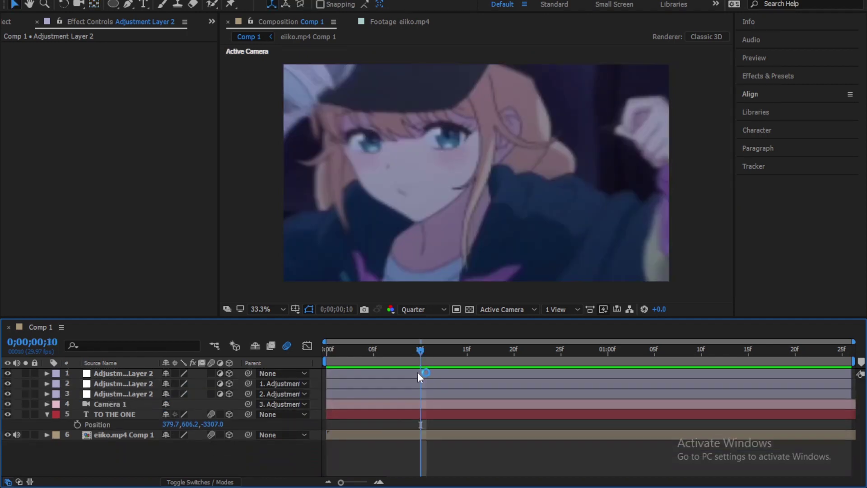
click(419, 381)
key(p)
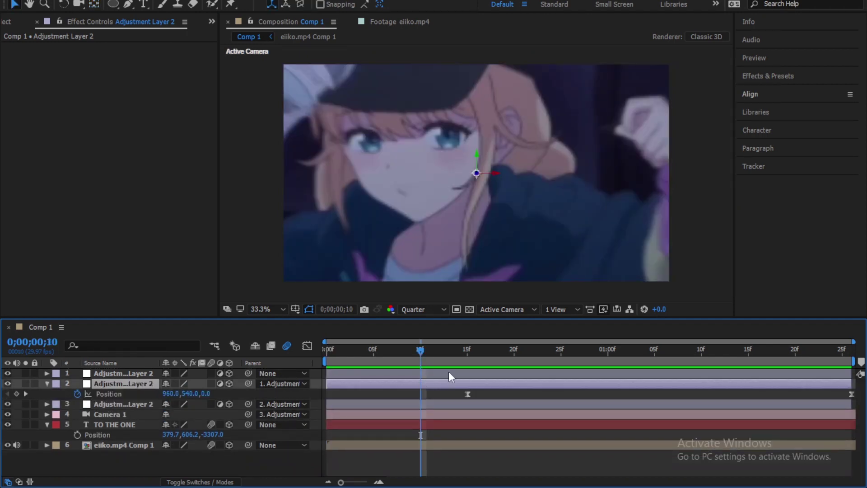
Step: Add an opacity keyframe to the TO THE ONE title layer at 0;00;00;15, level with the adjustment layer's first position keyframe
click(468, 351)
click(467, 425)
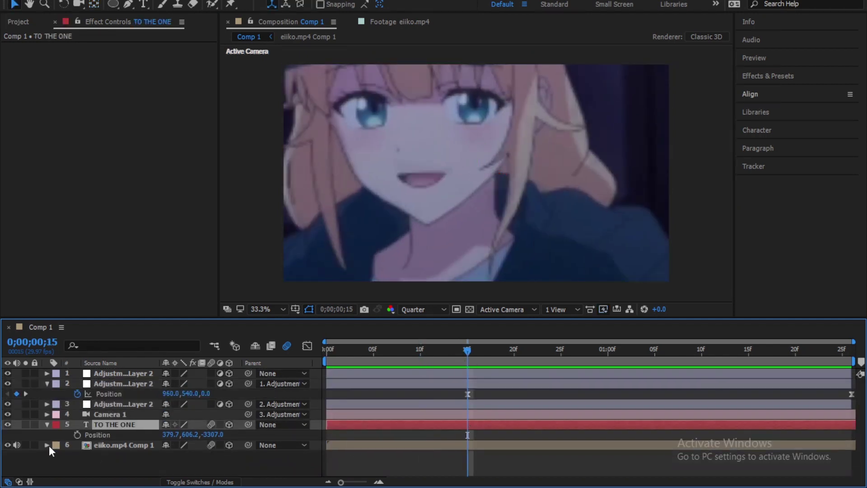
key(t)
click(77, 434)
key(i)
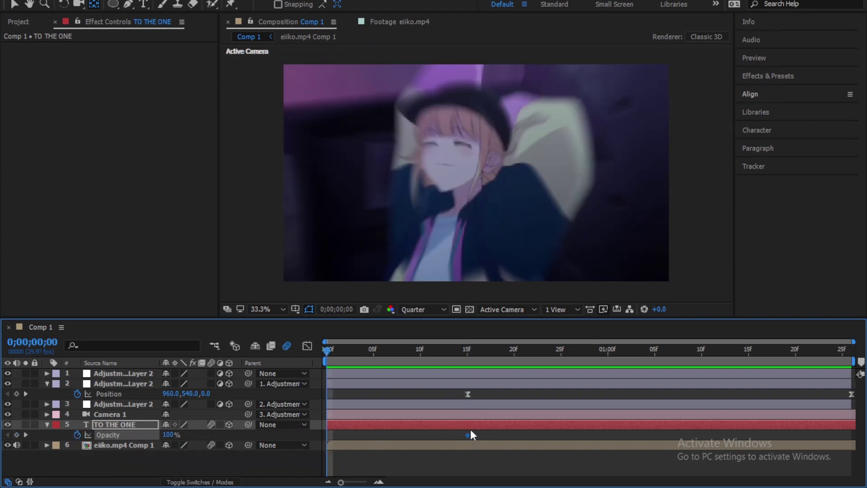
key(u)
click(468, 354)
key(u)
click(836, 359)
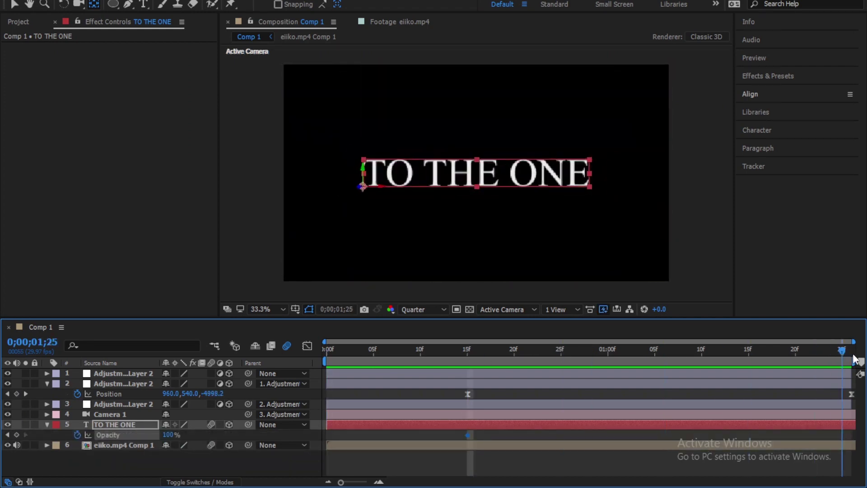
Step: Set the title's opacity to 0% at 0;00;00;15 and to 100% at the end of the composition
click(467, 354)
drag(167, 435, 64, 442)
drag(549, 353, 842, 352)
drag(164, 436, 348, 435)
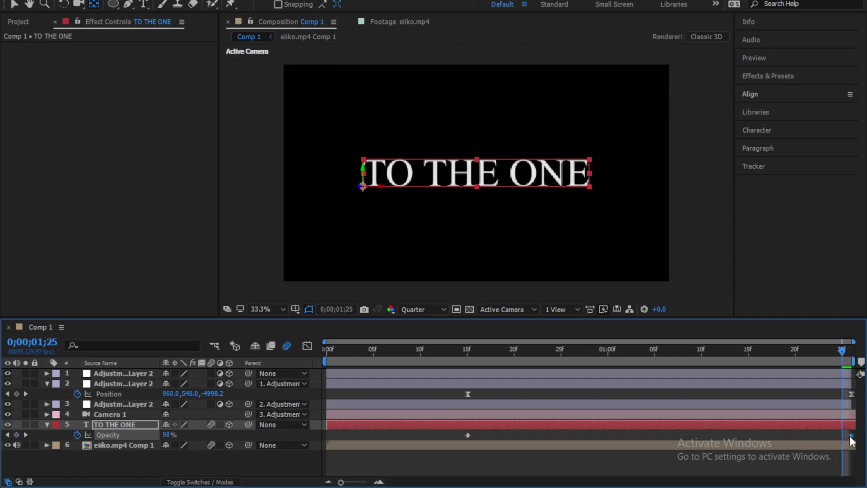
Step: Ease the title's opacity keyframes, shape their speed graph with an early peak and a long ease-in to the last one, and preview the result
click(128, 432)
click(307, 346)
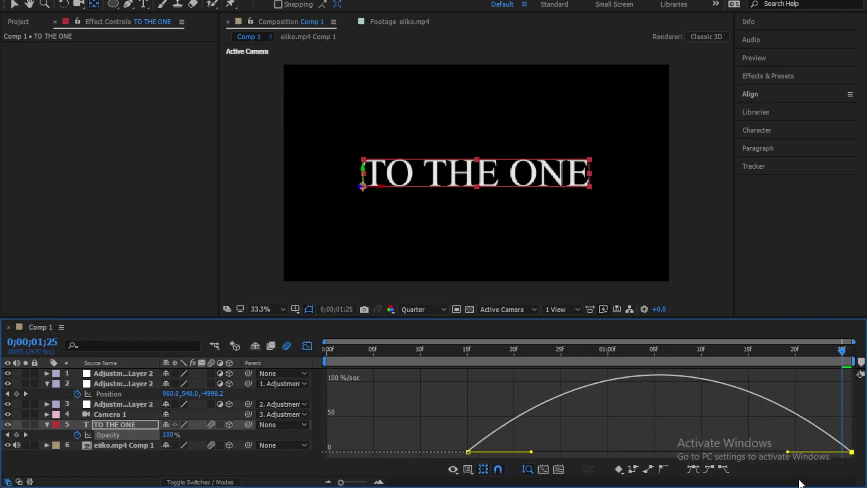
drag(788, 451, 719, 451)
click(499, 355)
drag(500, 354, 682, 353)
drag(530, 451, 517, 451)
key(space)
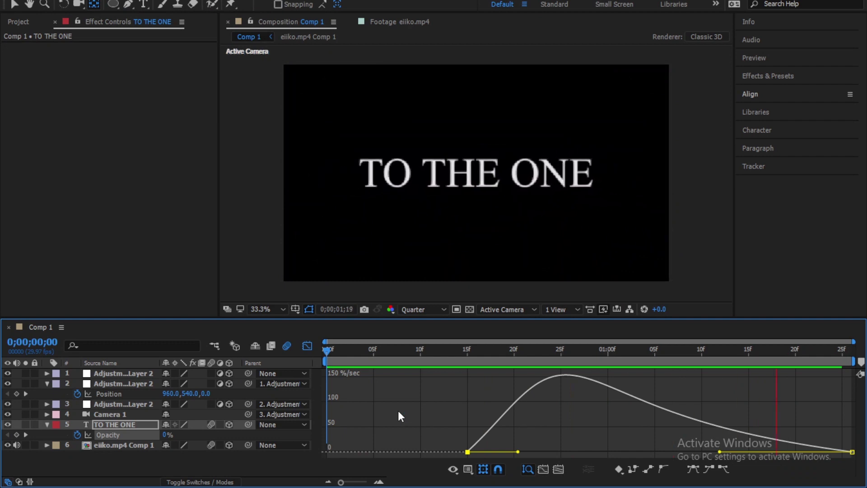
click(515, 354)
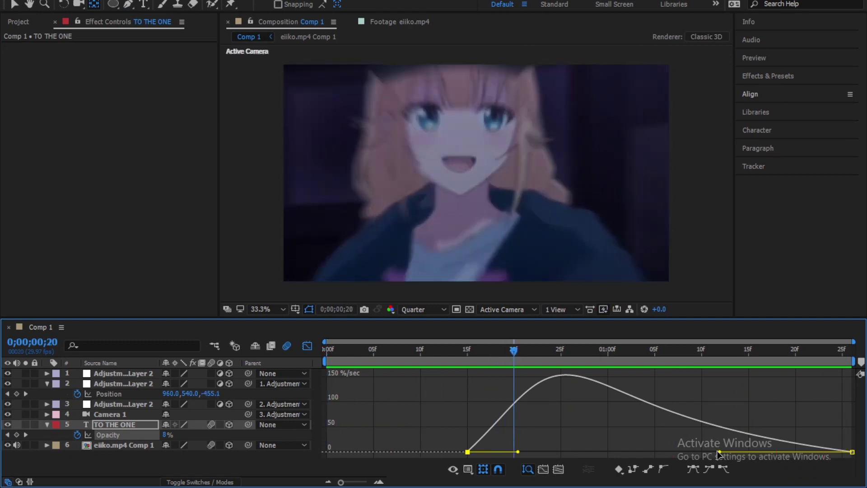
Step: Refine the title's opacity speed graph with a longer ease-in to the last keyframe and a shorter ease-out from the first, and preview it
drag(719, 451, 701, 451)
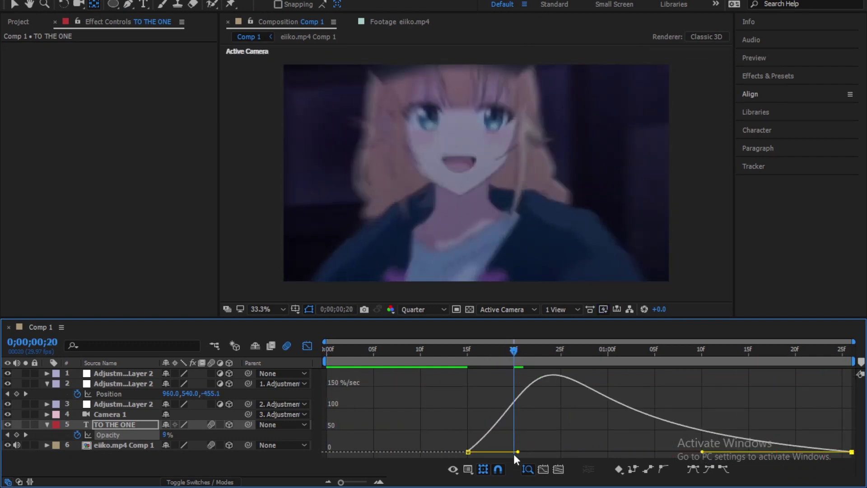
drag(517, 451, 515, 451)
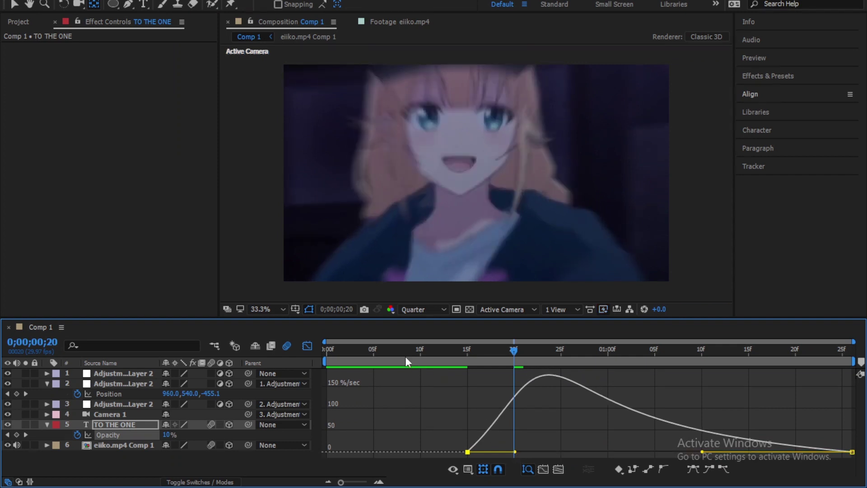
key(space)
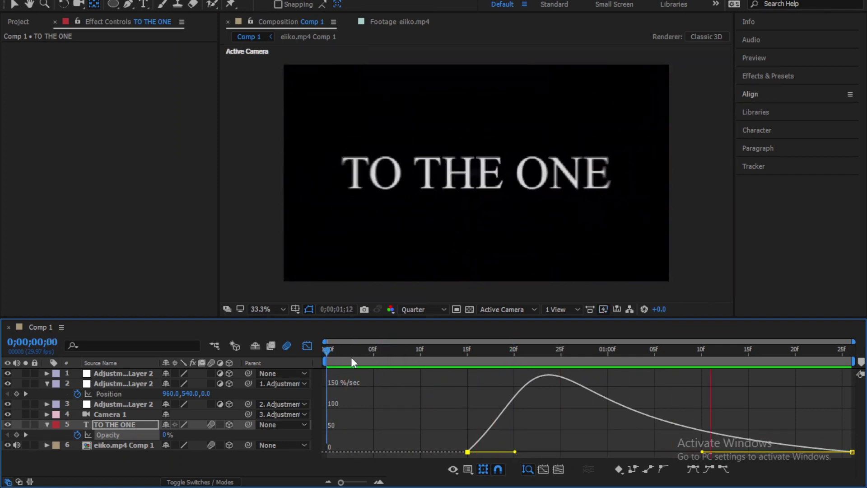
Step: Leave the Graph Editor and collapse the keyframed properties of the title and the second adjustment layer
click(307, 345)
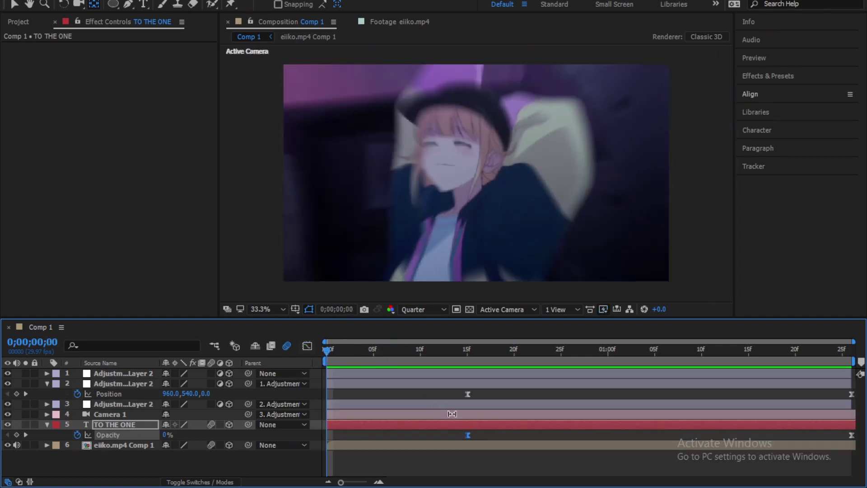
key(u)
click(470, 383)
key(u)
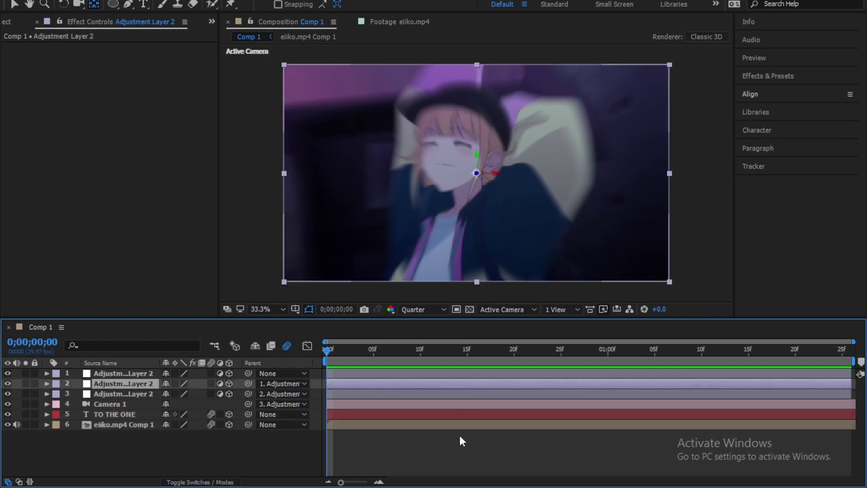
click(462, 440)
Step: Create a black 1920 × 1080 px solid on top of the layer stack and apply the Optical Flares effect to it
right_click(252, 453)
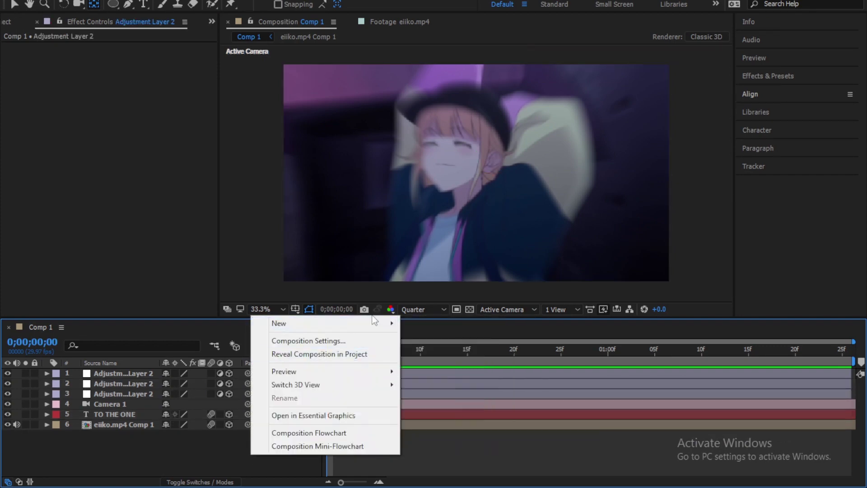
mouse_move(375, 322)
click(420, 355)
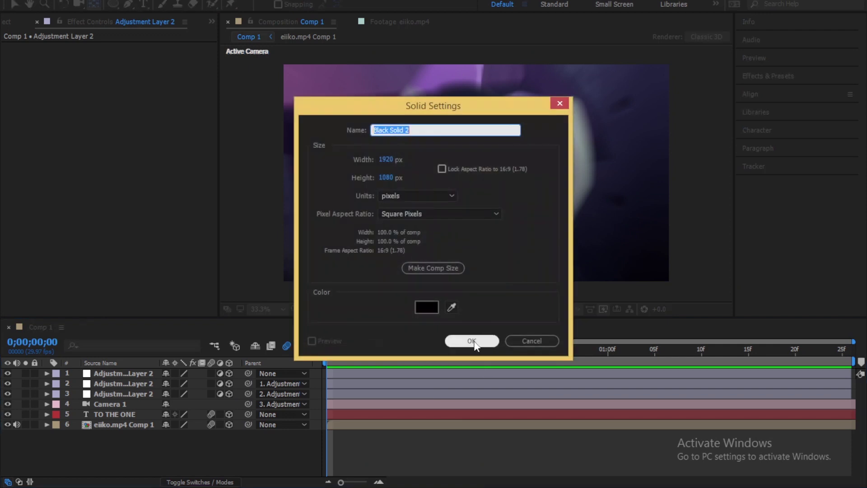
key(Return)
key(ctrl+space)
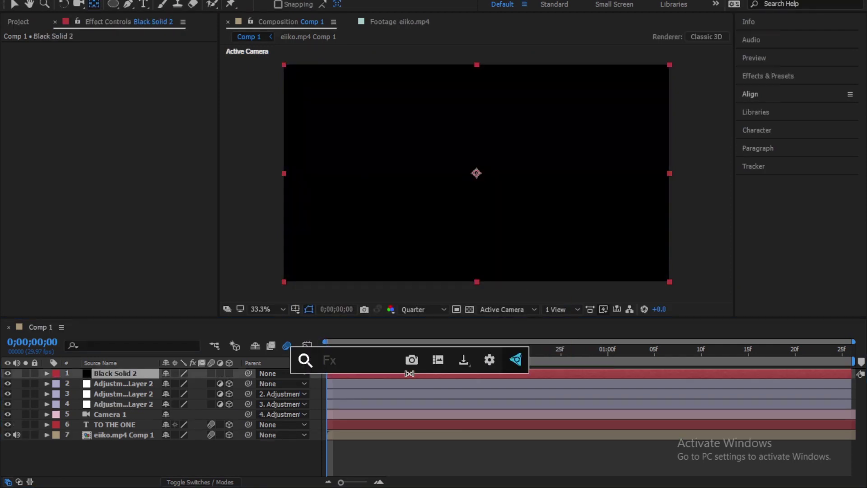
text(opti)
key(Return)
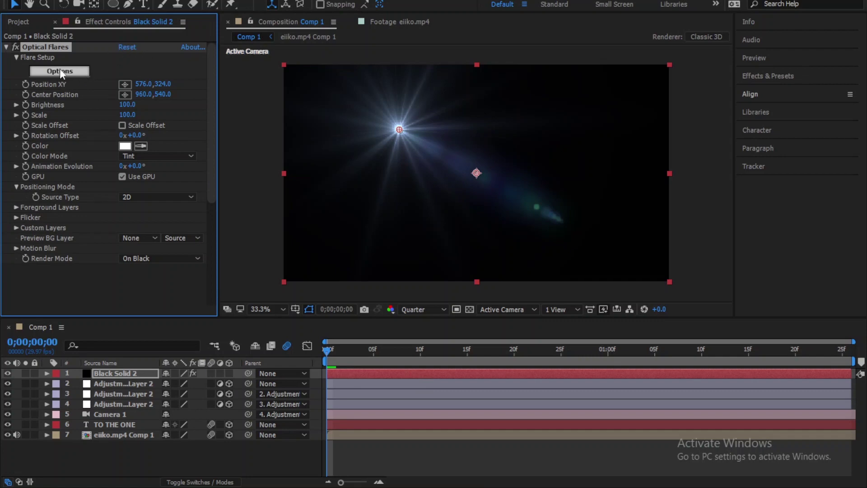
Step: Open the Optical Flares options and clear all elements of the default flare
click(67, 72)
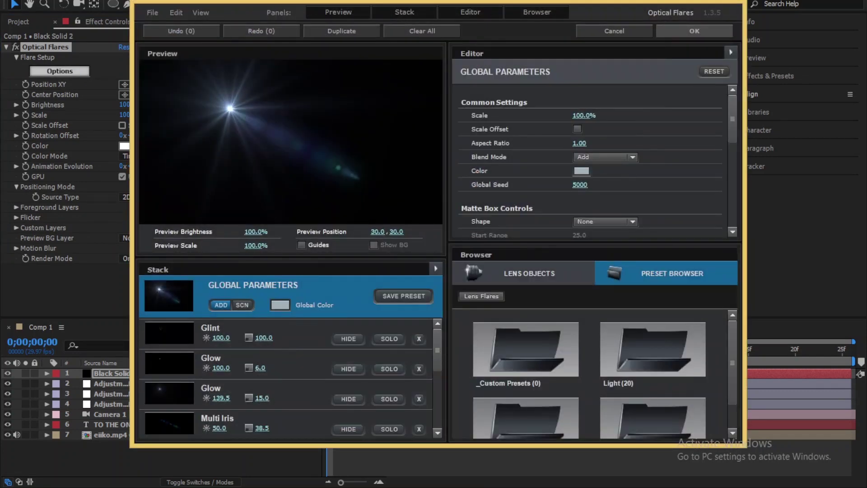
drag(385, 3, 372, 23)
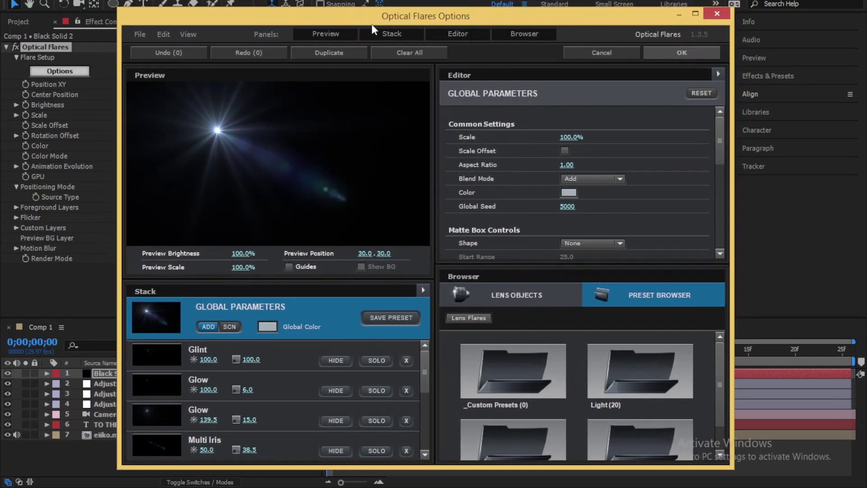
click(409, 52)
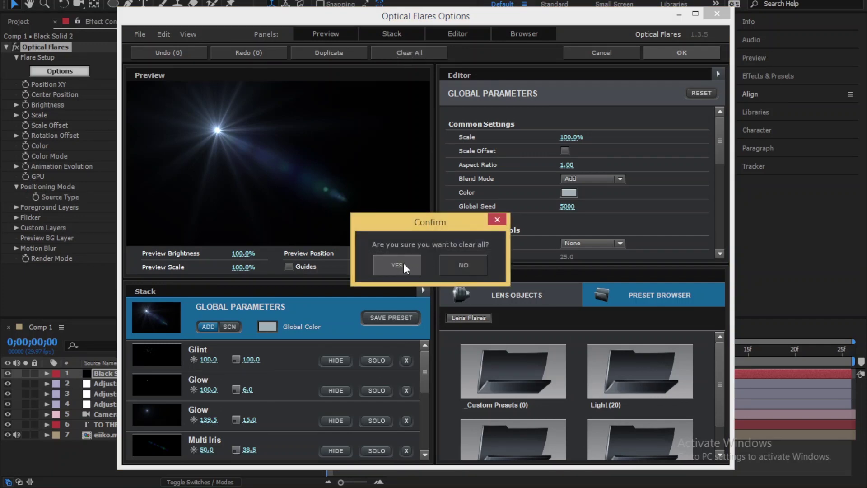
click(403, 263)
Step: Build a new flare from the basic lens objects Glow and Lens Orbs
click(513, 294)
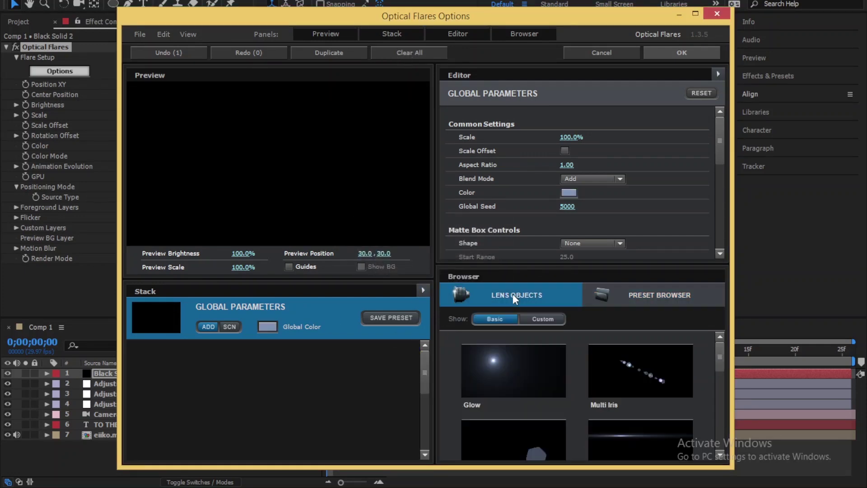
click(492, 369)
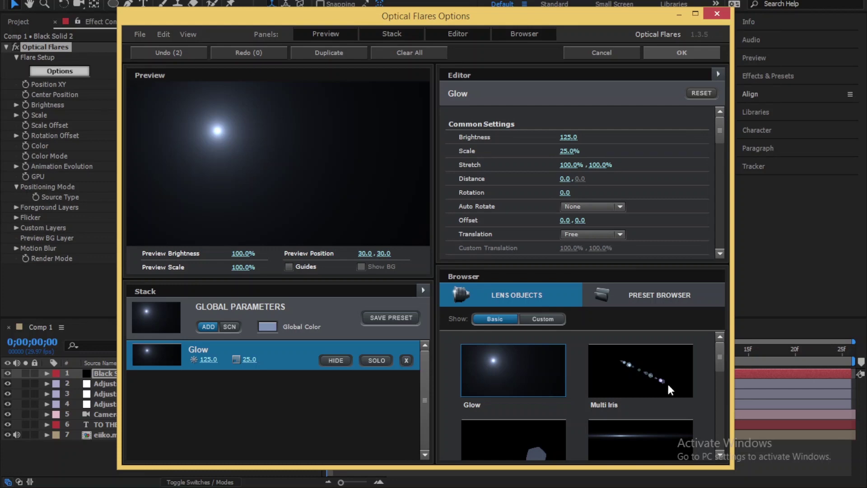
scroll(625, 380, down, 3)
click(641, 407)
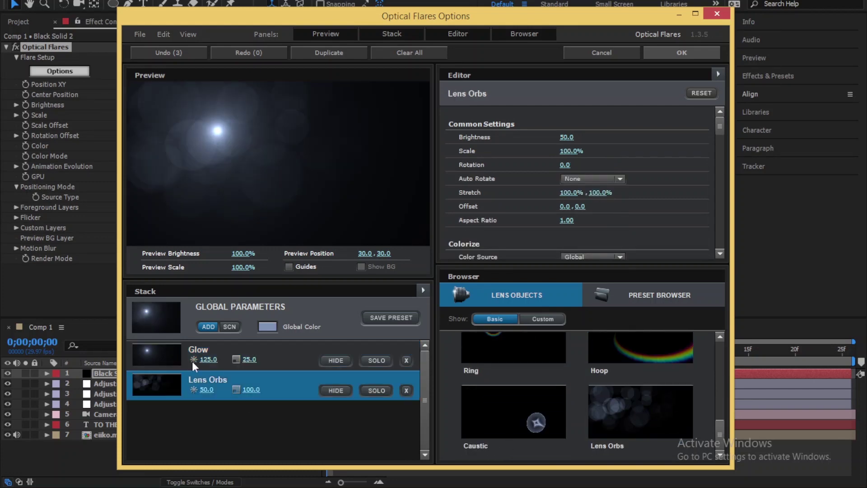
Step: Set the Glow element's brightness to 200 and its scale to 30%
click(280, 365)
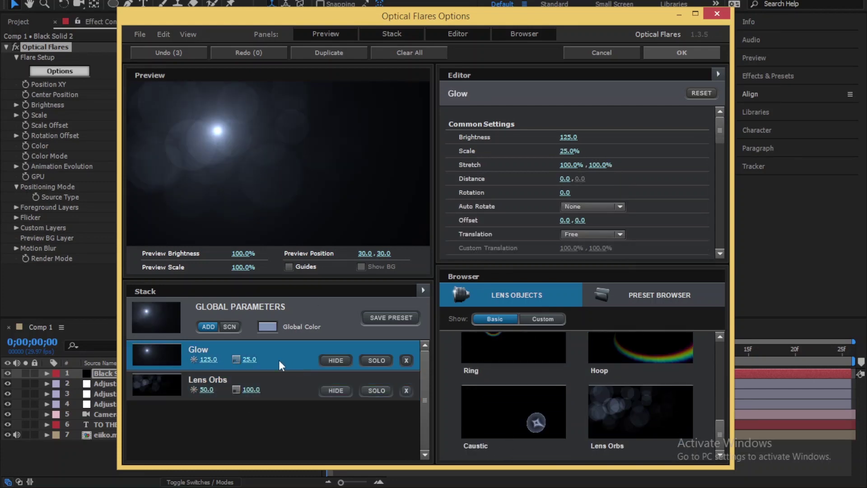
click(568, 137)
text(200)
click(569, 152)
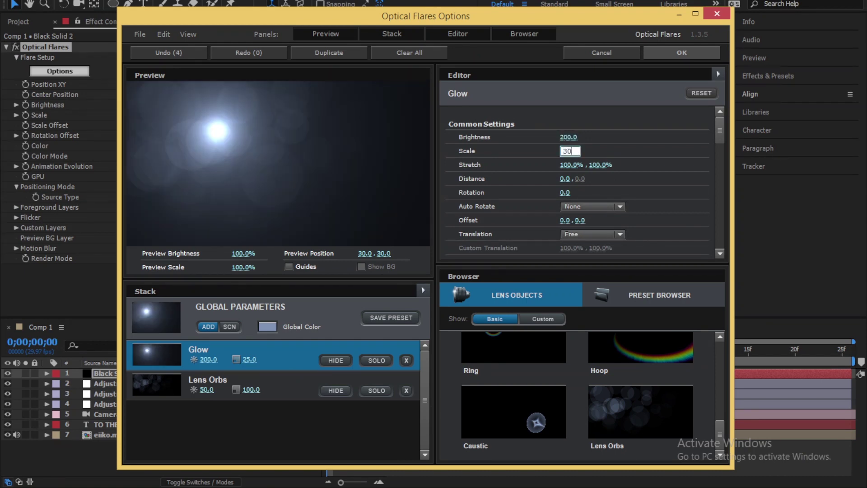
key(Return)
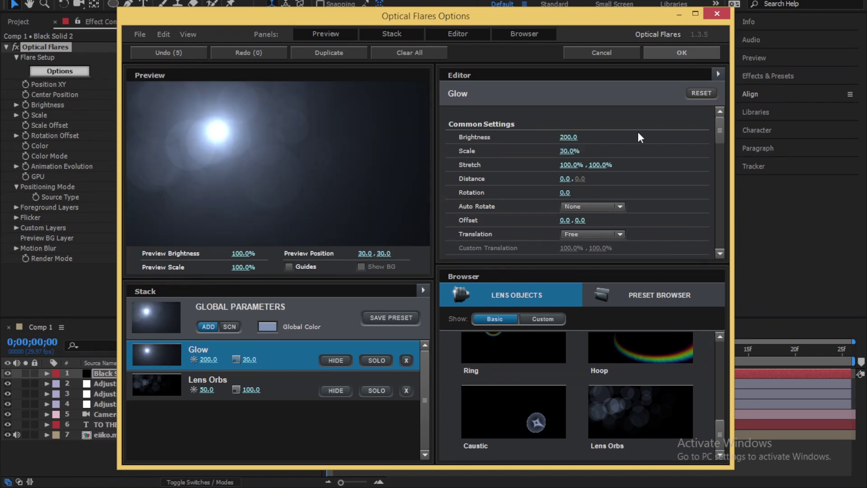
Step: Change the flare's global color to white and accept the Optical Flares setup
click(320, 327)
click(268, 324)
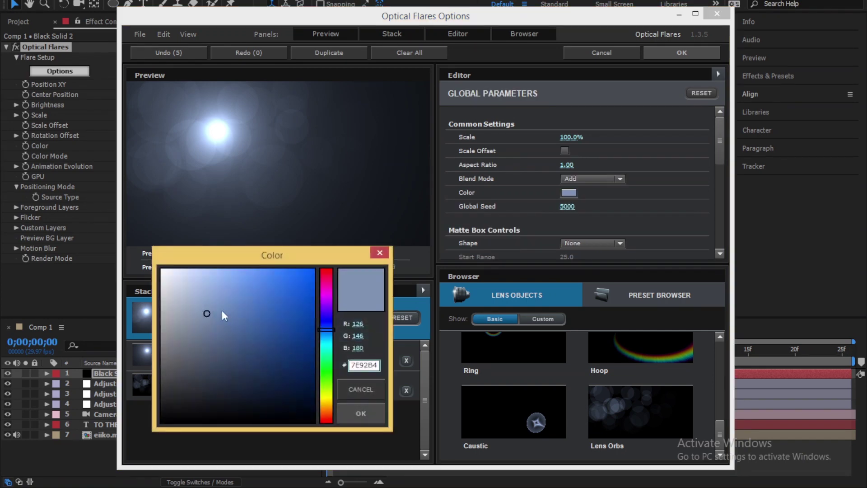
drag(221, 310, 121, 251)
click(354, 412)
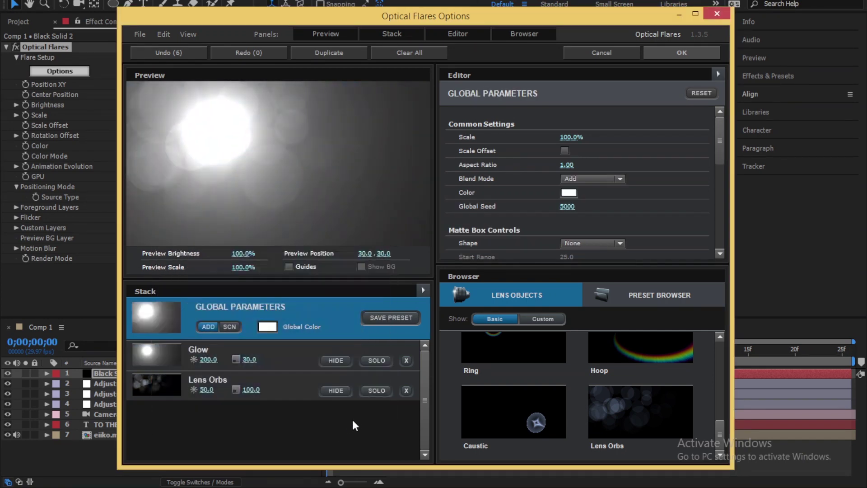
click(683, 54)
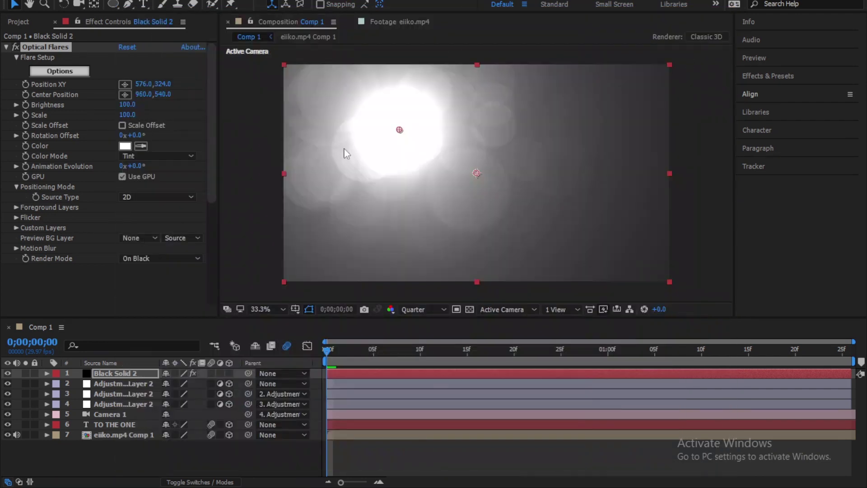
Step: Set the flare's render mode to On Transparent and move its position above the frame to about 966, -450
click(153, 259)
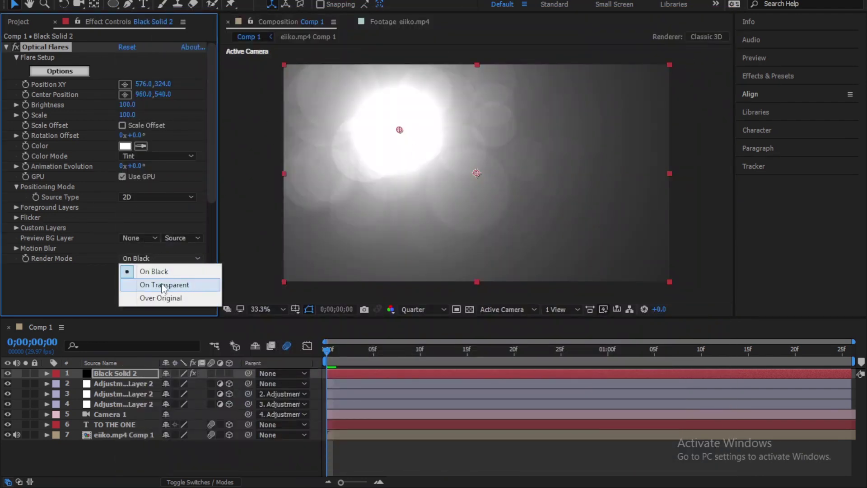
click(179, 285)
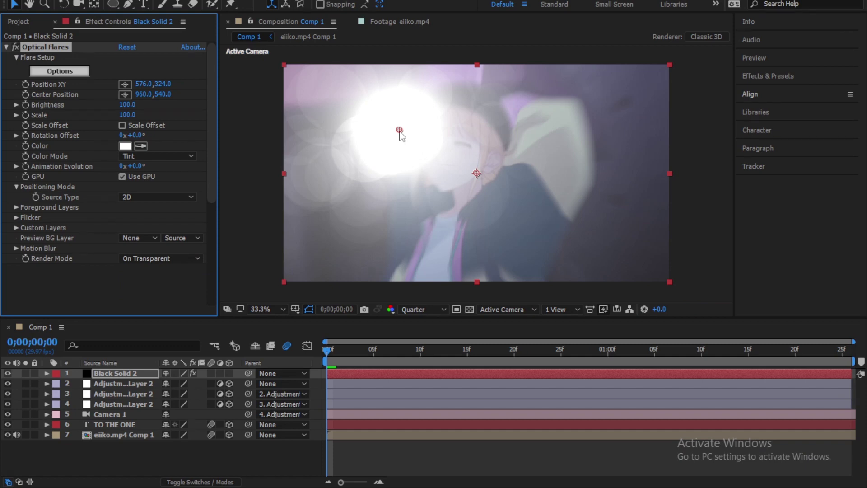
drag(400, 130, 471, 0)
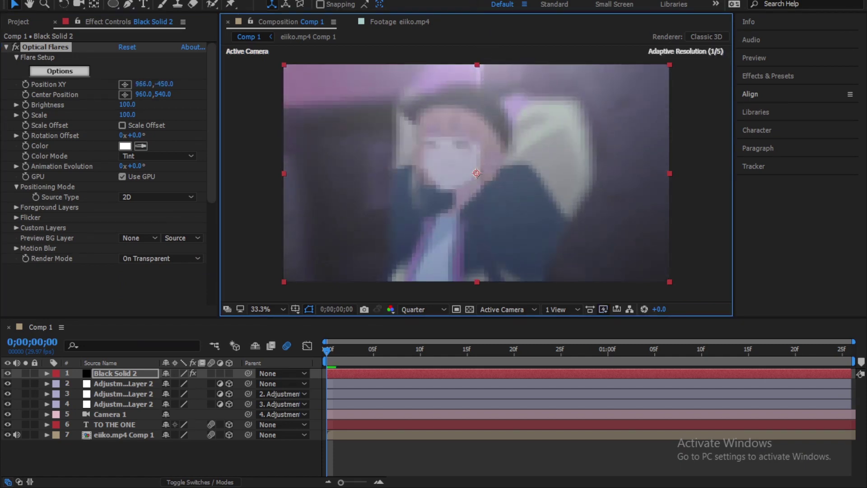
Step: Keyframe the flare's brightness at 50 on 0;00;00;15, level with the first position keyframe of the keyframed adjustment layer, and display the solid's keyframes
click(376, 380)
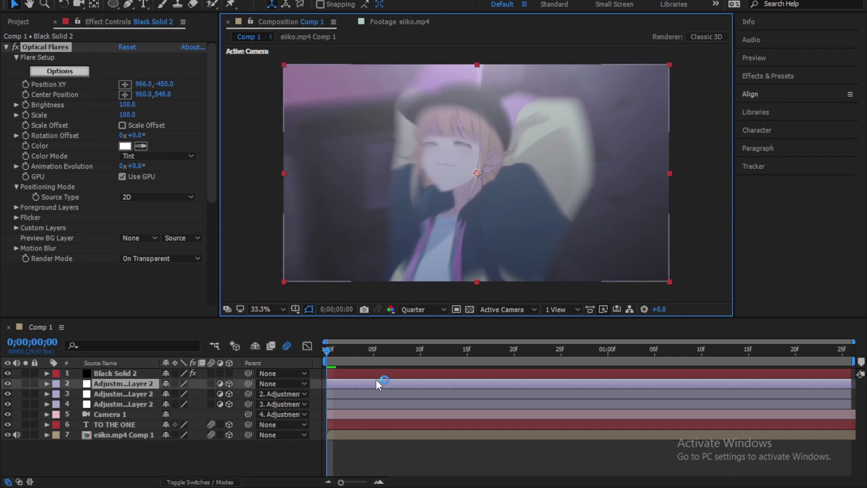
click(413, 395)
key(p)
drag(426, 356, 468, 356)
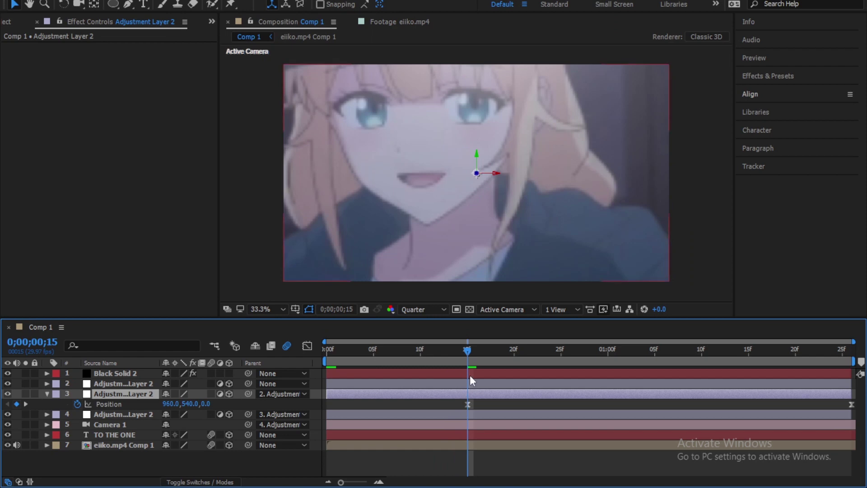
click(470, 374)
click(26, 105)
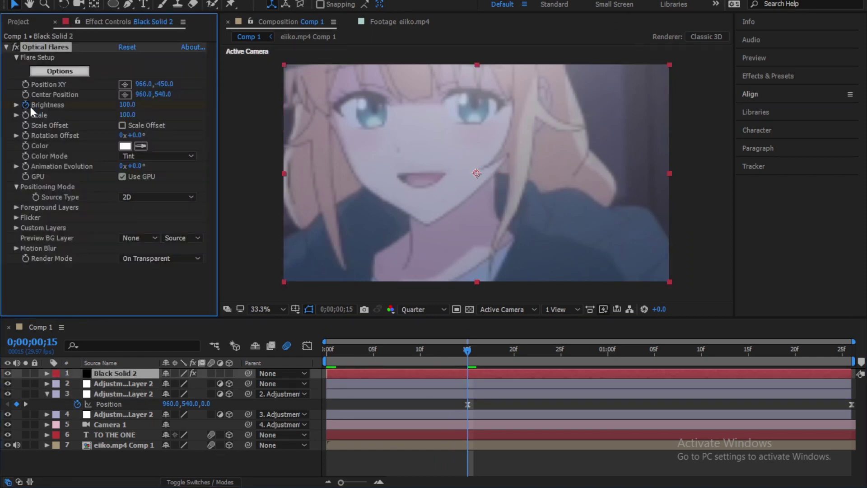
click(126, 105)
key(Return)
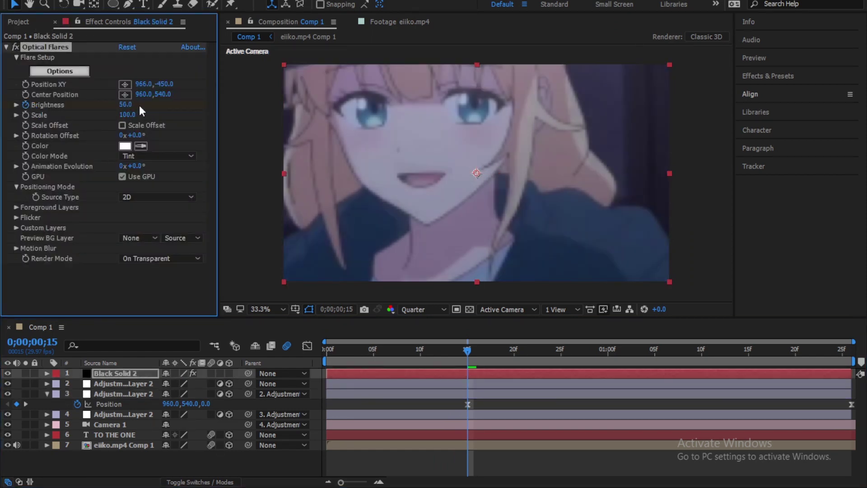
key(u)
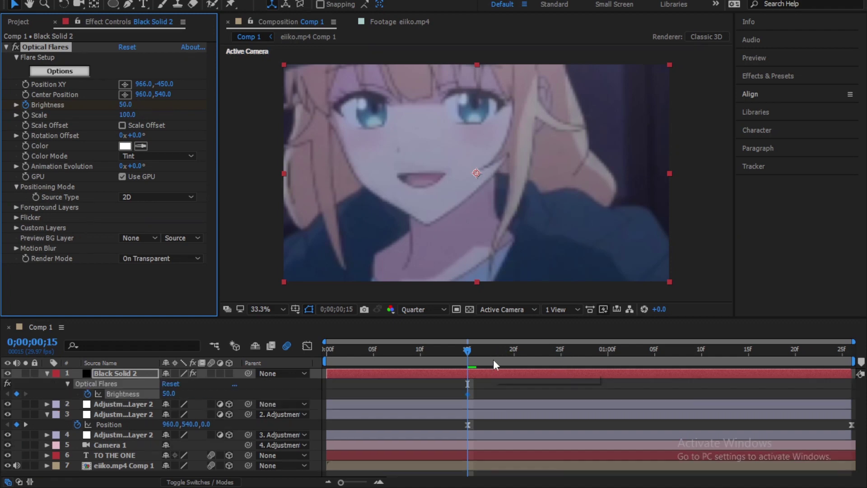
Step: Set the flare's brightness to 200 at 0;00;01;00
click(542, 349)
drag(552, 352, 590, 350)
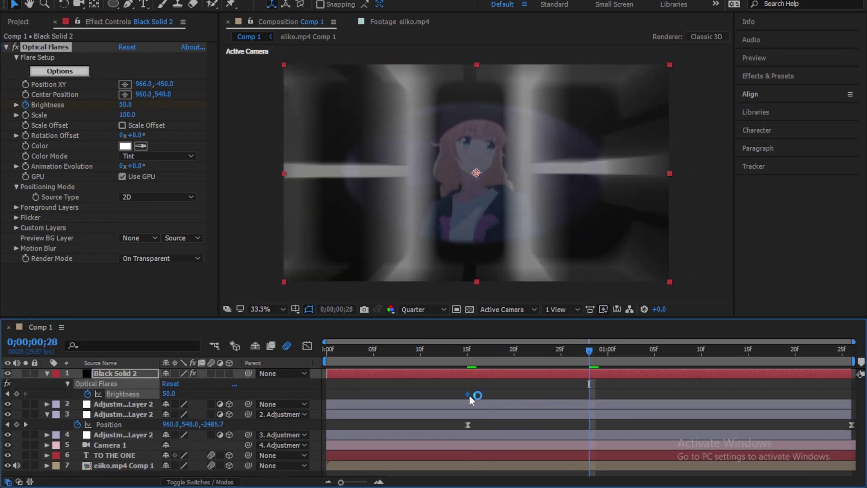
drag(599, 353, 608, 352)
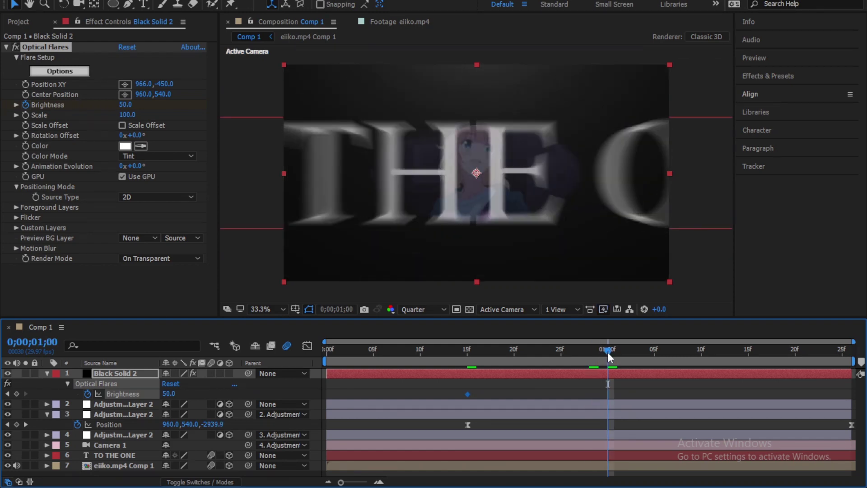
click(126, 105)
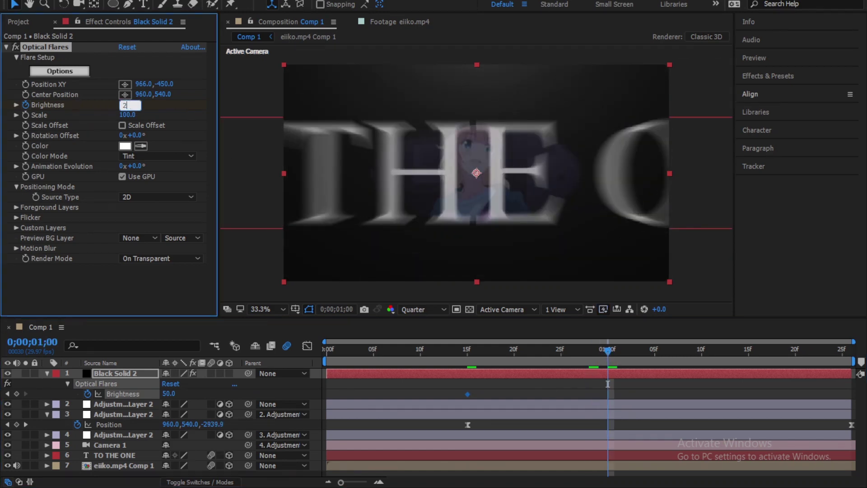
key(Return)
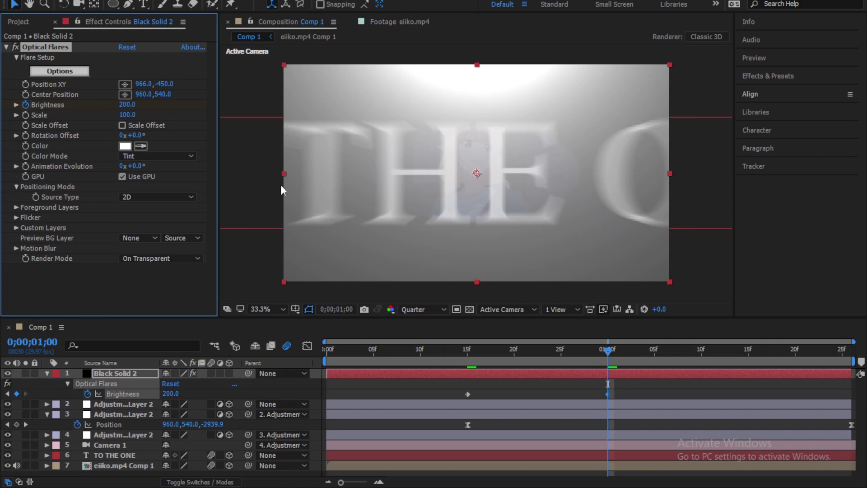
Step: Shift the first brightness keyframe one frame earlier and set the flare's brightness to 50 at 0;00;01;25
drag(468, 397, 458, 396)
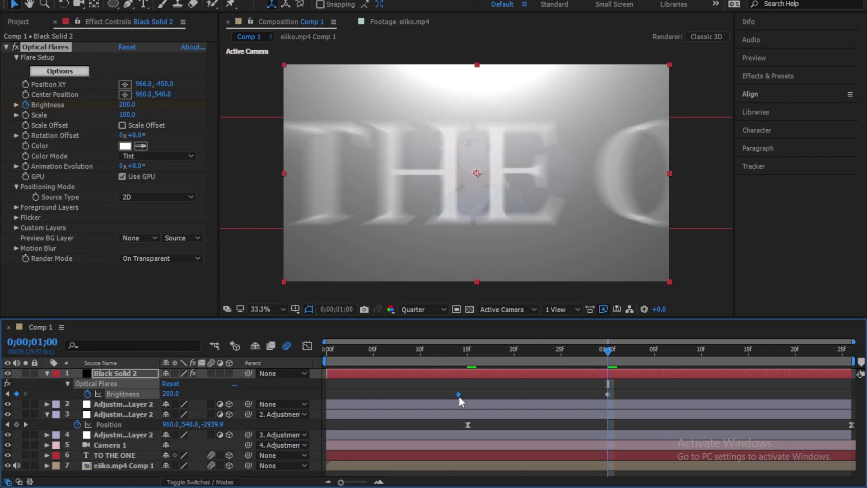
key(Page_Down)
key(Page_Down)
drag(650, 359, 842, 358)
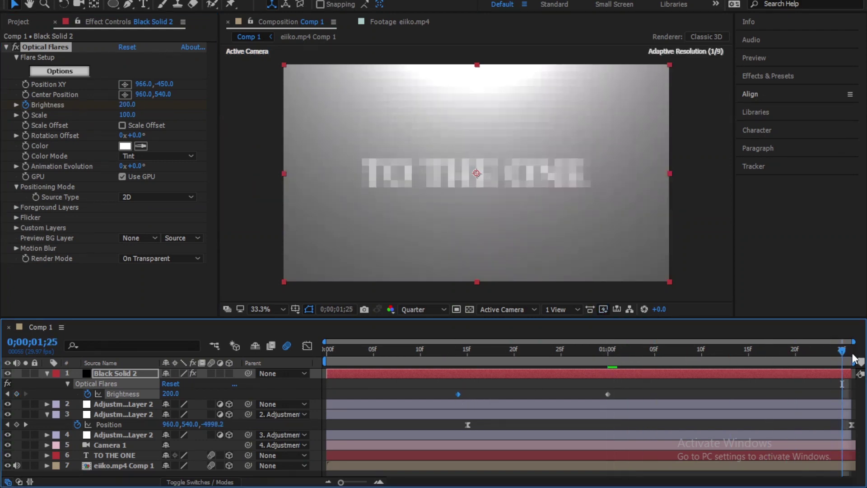
click(126, 104)
text(50)
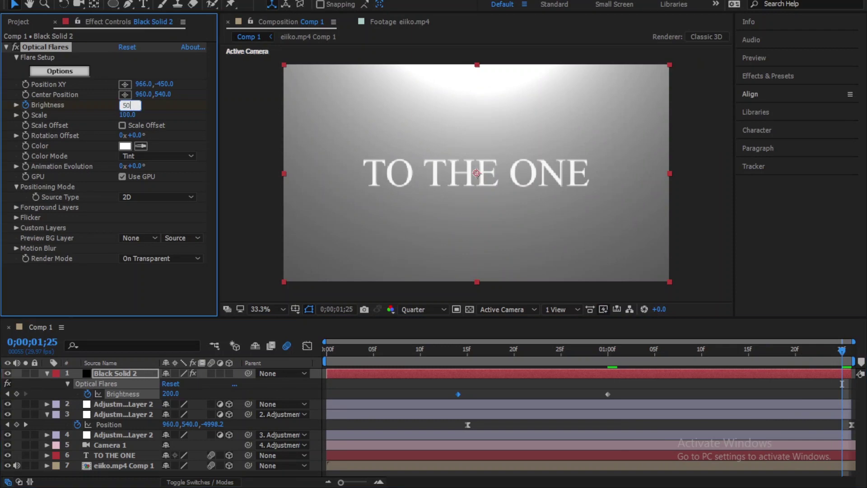
key(Return)
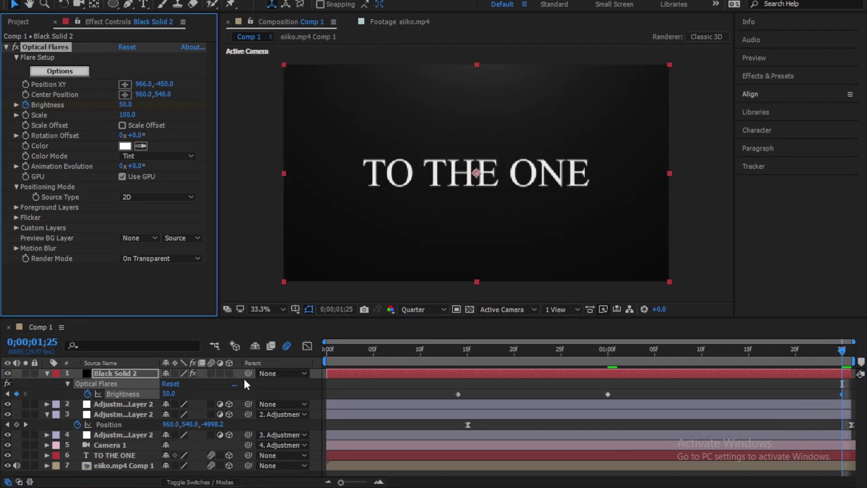
Step: Ease the flare's brightness keyframes and adjust their speed graph handles, lengthening the ease-in to the last keyframe
click(130, 394)
click(307, 345)
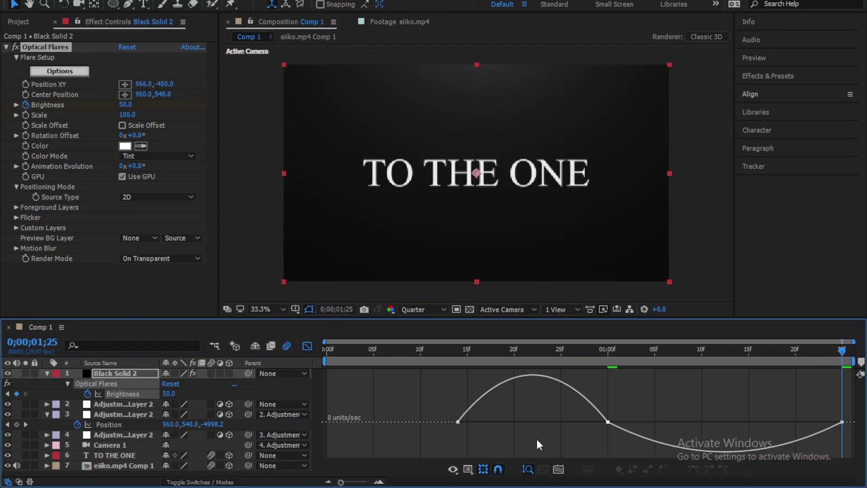
drag(652, 387, 569, 453)
drag(582, 421, 607, 422)
drag(803, 422, 750, 422)
click(459, 404)
drag(483, 404, 506, 411)
Step: Leave the Graph Editor and preview the composition from its start
click(455, 351)
drag(455, 351, 315, 346)
click(307, 345)
key(space)
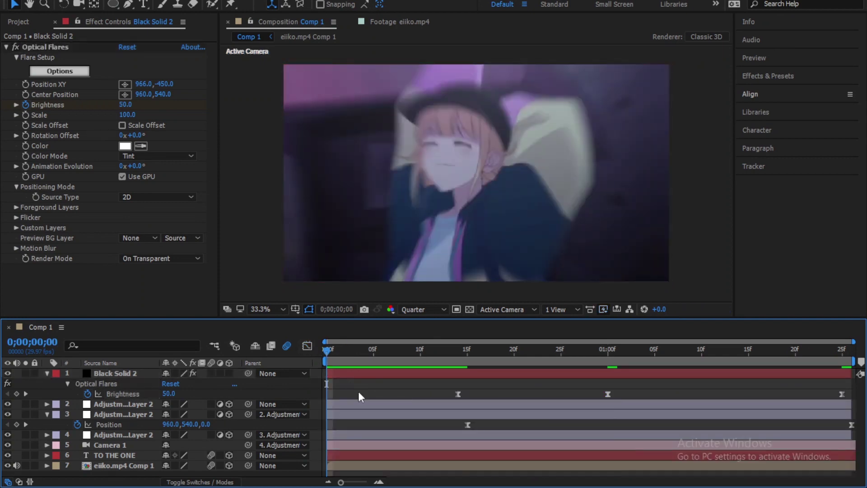